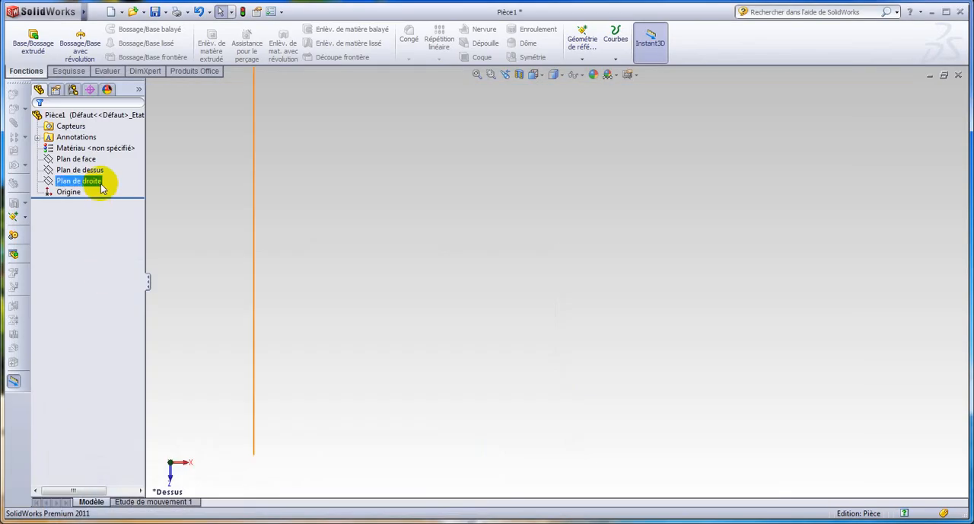
Start a sketch on Plan de dessus and draw an upper circle of about 6.9 mm radius and a lower-right one of about 5.8 mm
{"action": "left_click", "coordinate": [95, 170]}
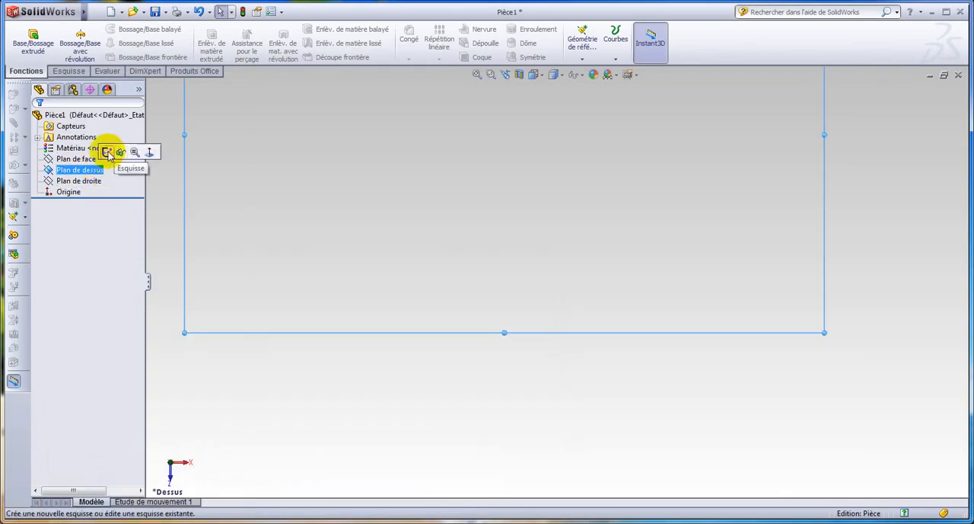
{"action": "left_click", "coordinate": [107, 153]}
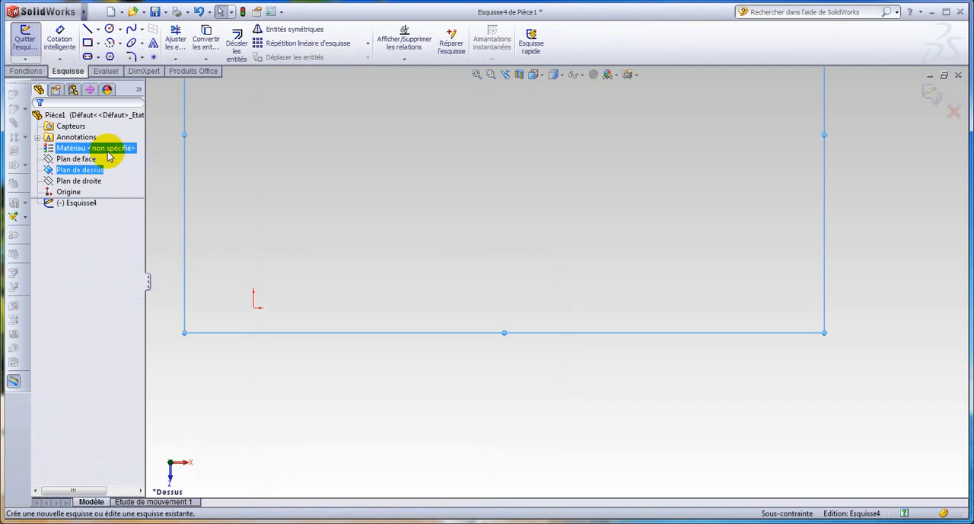
{"action": "left_click", "coordinate": [111, 30]}
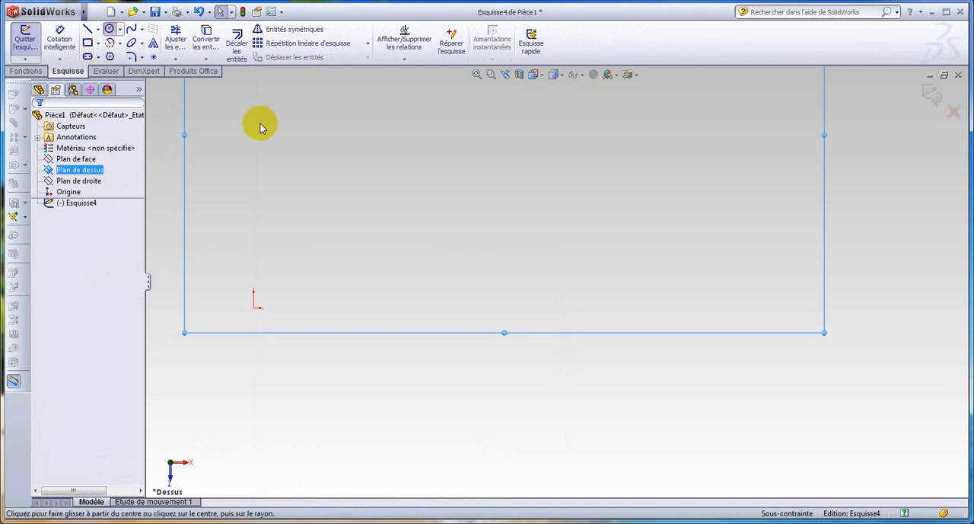
{"action": "left_click", "coordinate": [509, 200]}
{"action": "left_click", "coordinate": [533, 192]}
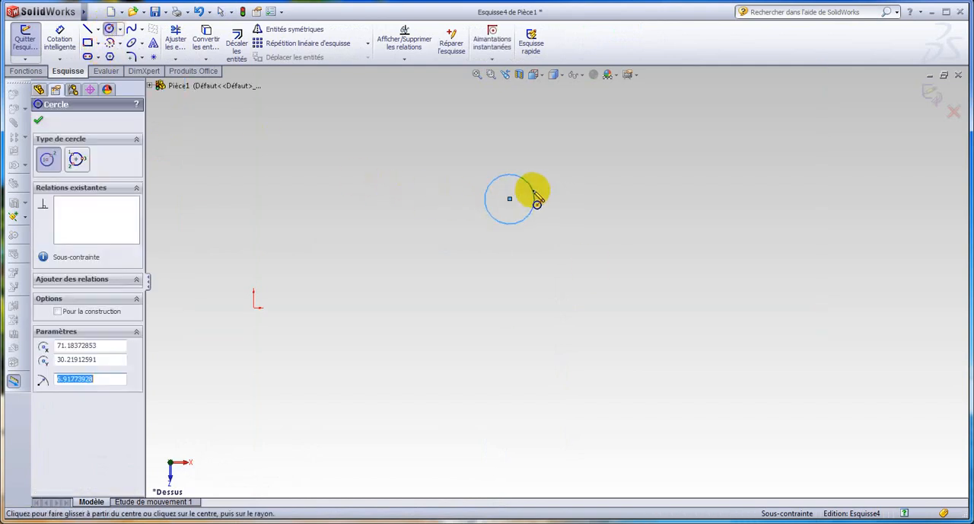
{"action": "left_click", "coordinate": [733, 369]}
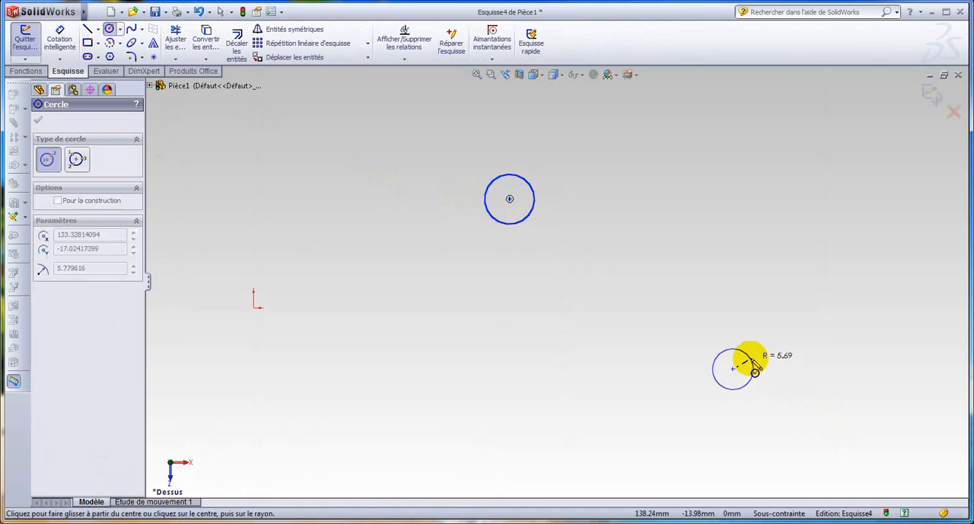
{"action": "left_click", "coordinate": [754, 371]}
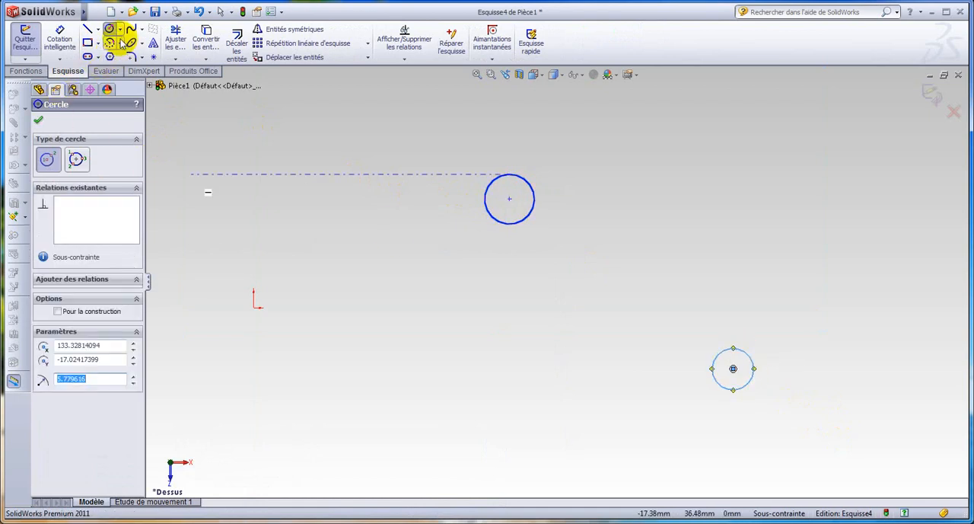
Draw a 180° centerpoint arc of about 18.8 mm radius over the upper circle, concentric with it
{"action": "left_click", "coordinate": [112, 44]}
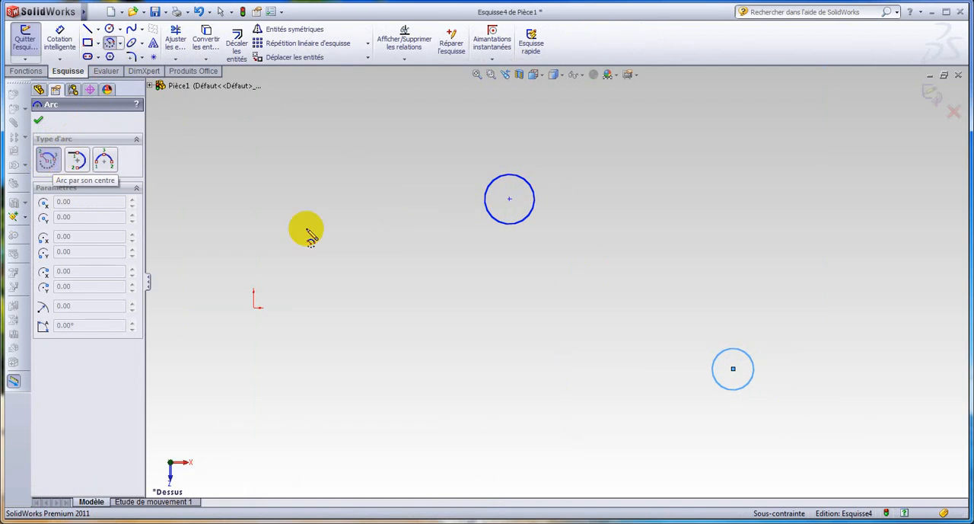
{"action": "left_click", "coordinate": [510, 200]}
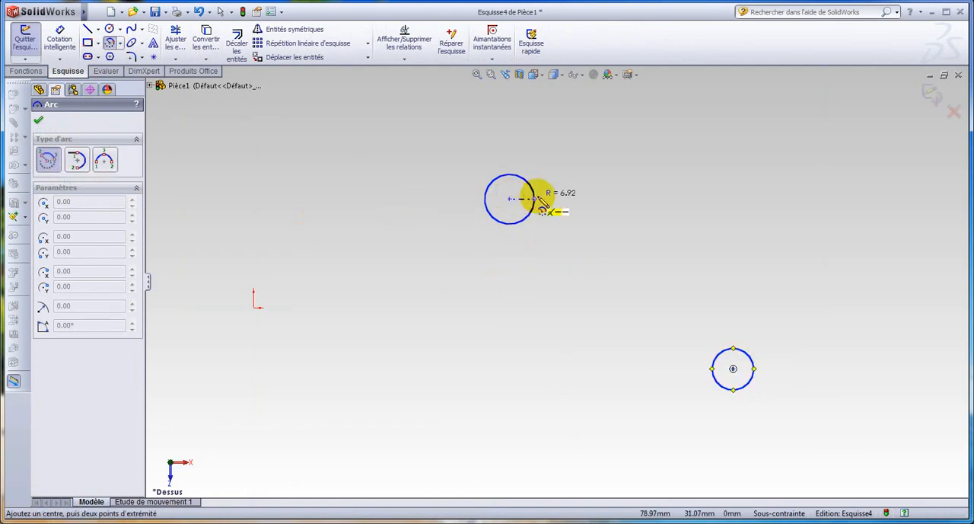
{"action": "left_click", "coordinate": [577, 199]}
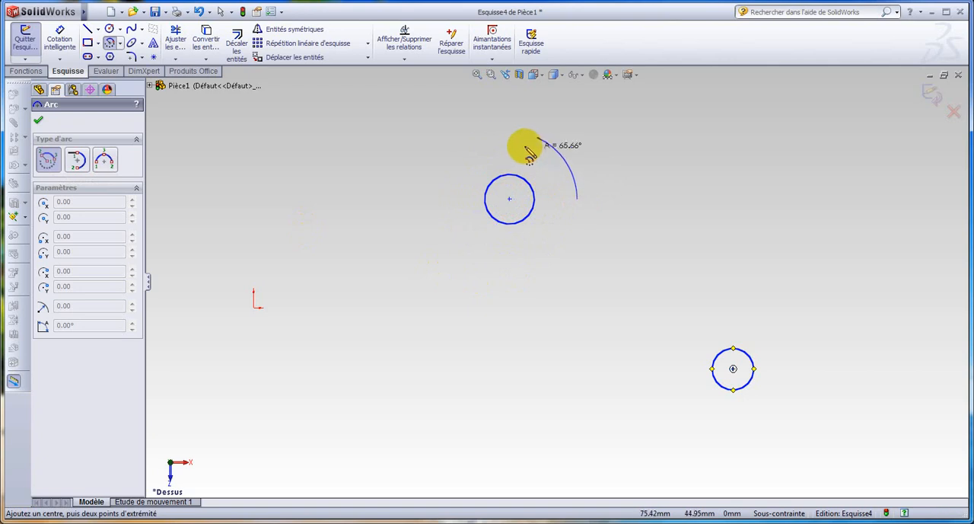
{"action": "left_click", "coordinate": [443, 199]}
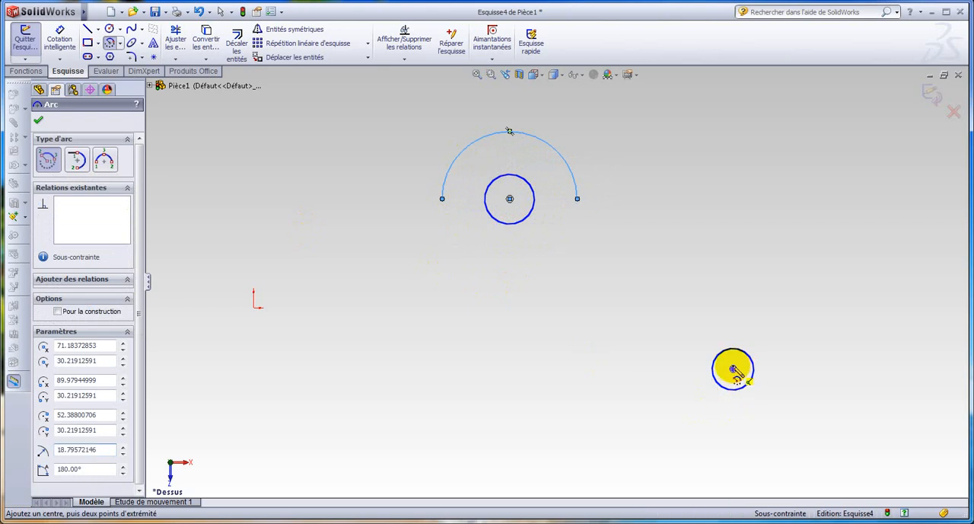
Draw a 180° arc of about 15.4 mm radius around the right side of the lower circle, sharing its centre
{"action": "left_click", "coordinate": [733, 370]}
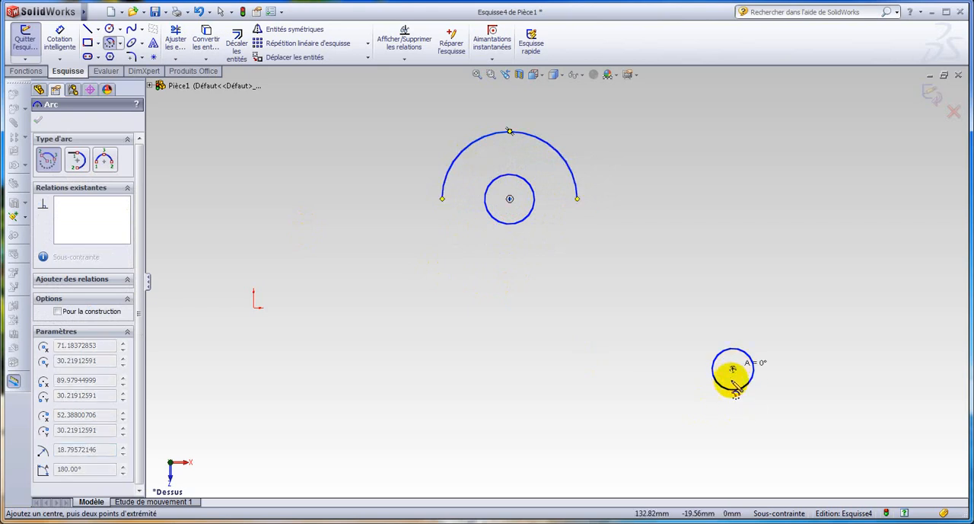
{"action": "left_click", "coordinate": [733, 423]}
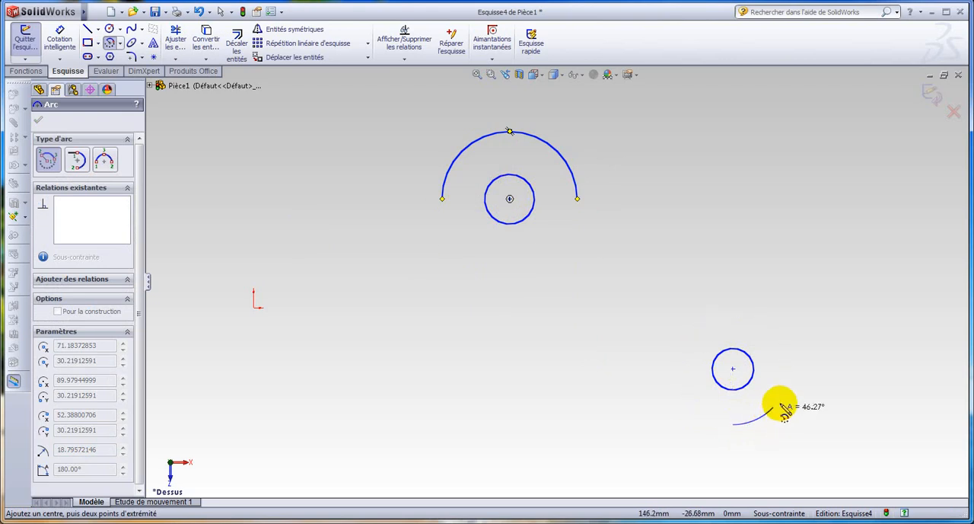
{"action": "left_click", "coordinate": [733, 313]}
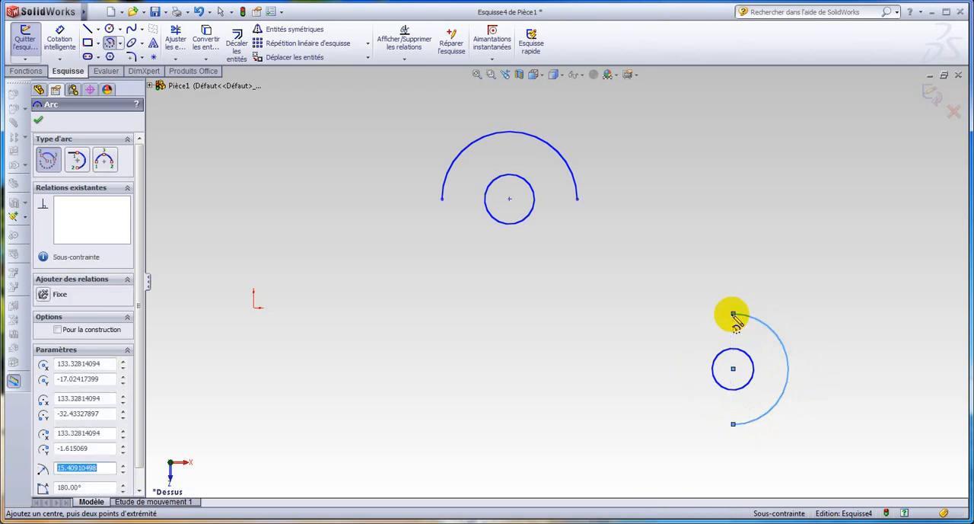
Dimension the upper circle with a diameter of 24 mm
{"action": "left_click", "coordinate": [63, 38]}
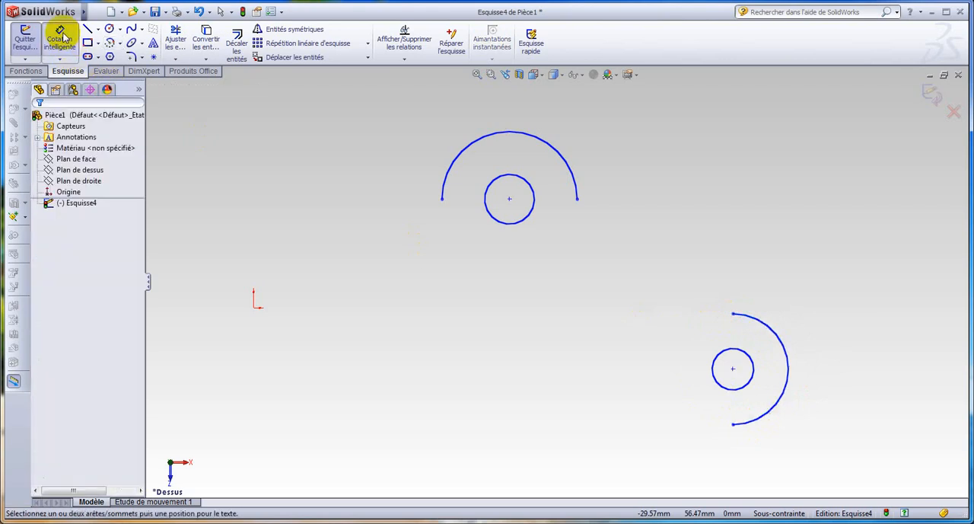
{"action": "left_click", "coordinate": [532, 191]}
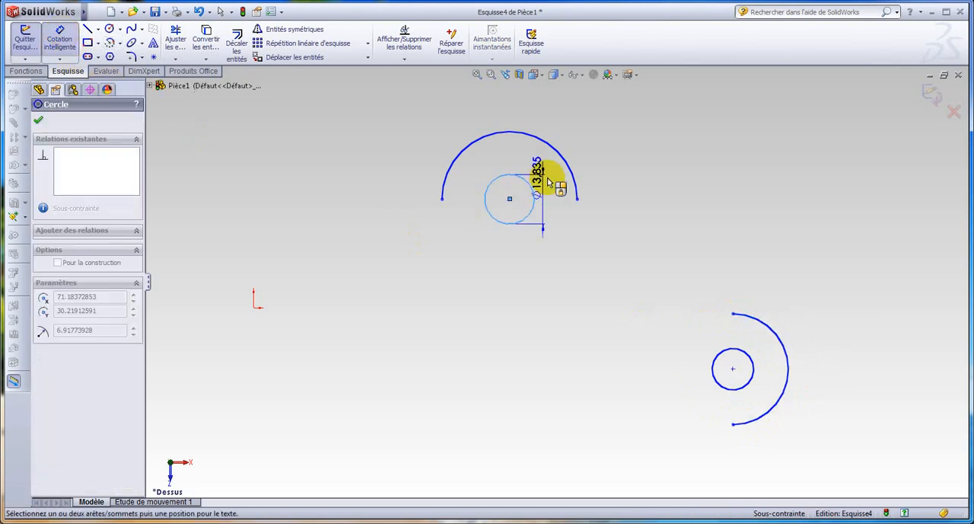
{"action": "left_click", "coordinate": [648, 137]}
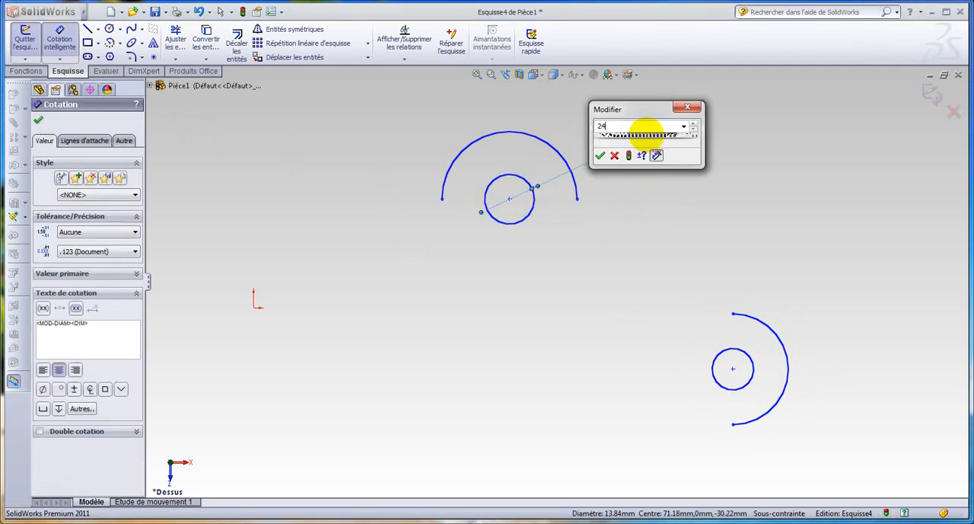
{"action": "key", "text": "Return"}
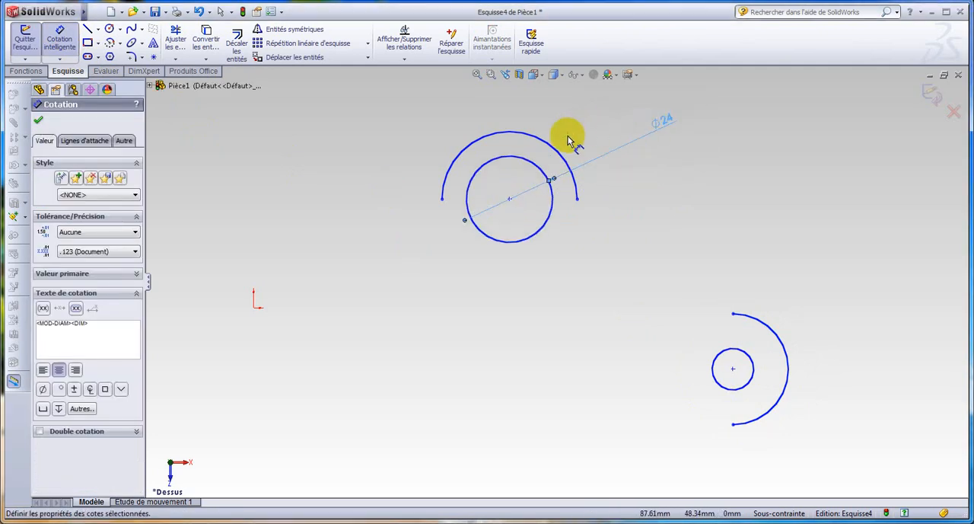
Check the reference drawing in Microsoft Word, return to SolidWorks and dimension the upper arc's radius as 15 mm
{"action": "left_click", "coordinate": [124, 523]}
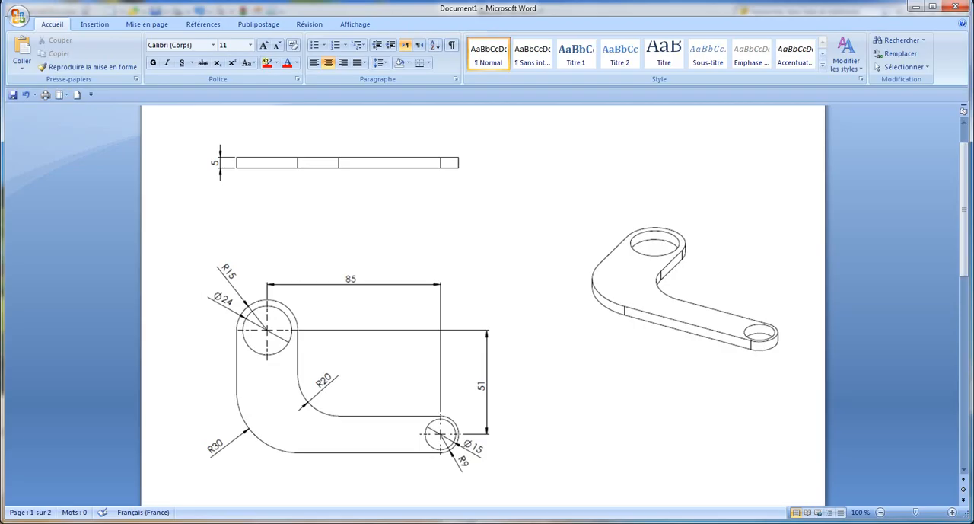
{"action": "left_click", "coordinate": [125, 523]}
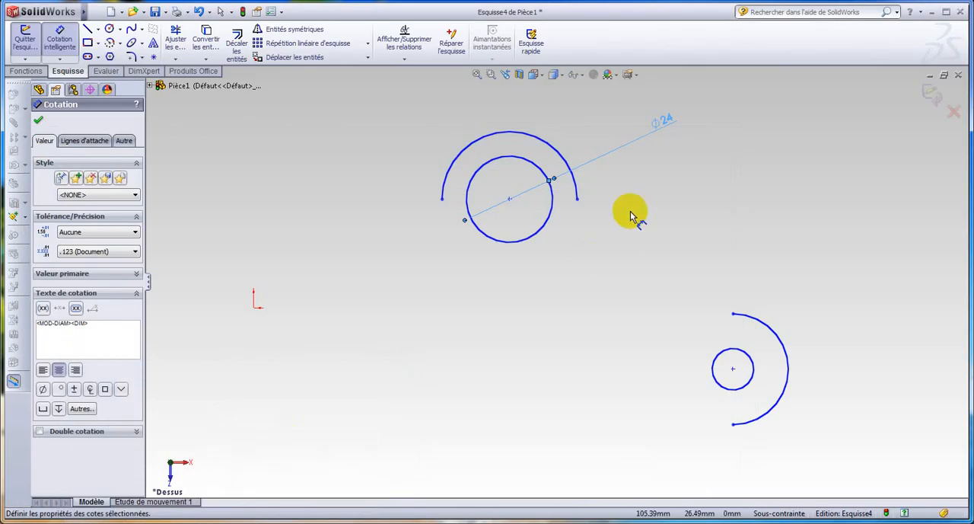
{"action": "left_click", "coordinate": [553, 145]}
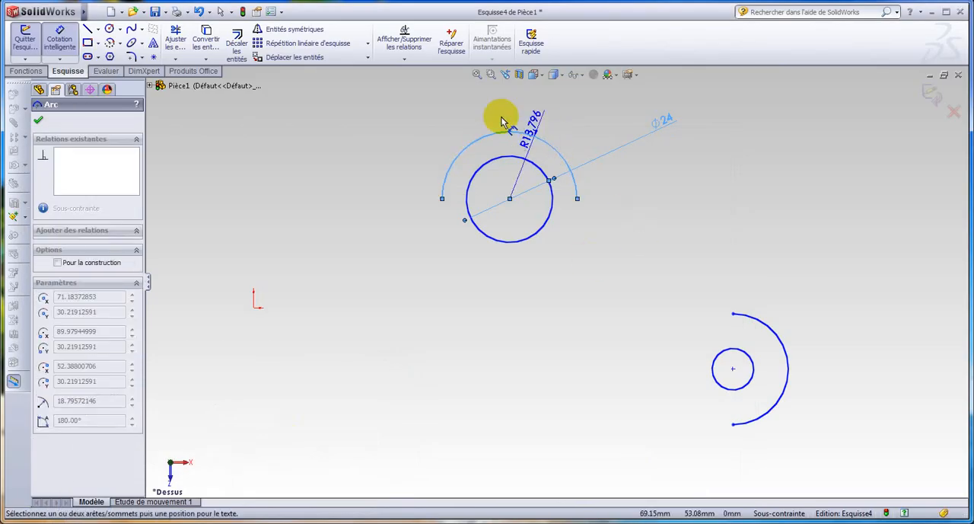
{"action": "left_click", "coordinate": [414, 120]}
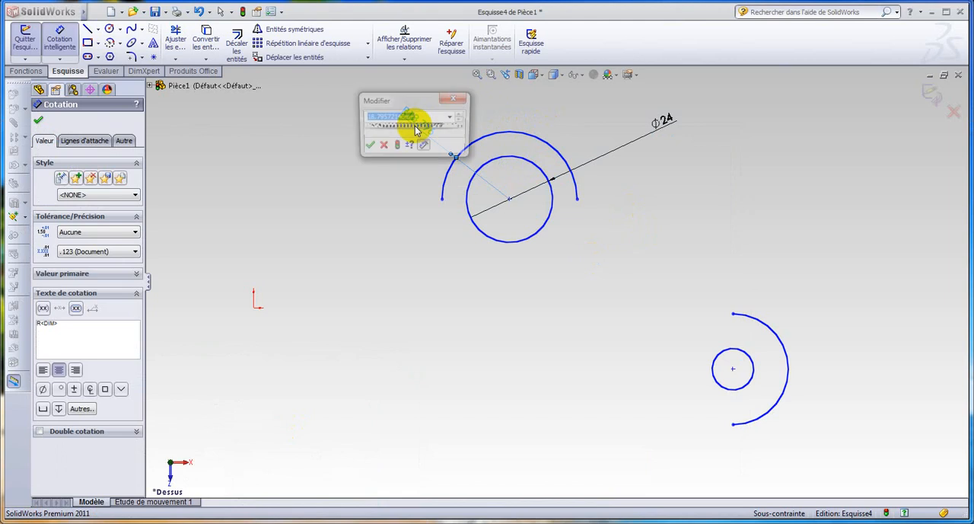
{"action": "key", "text": "Return"}
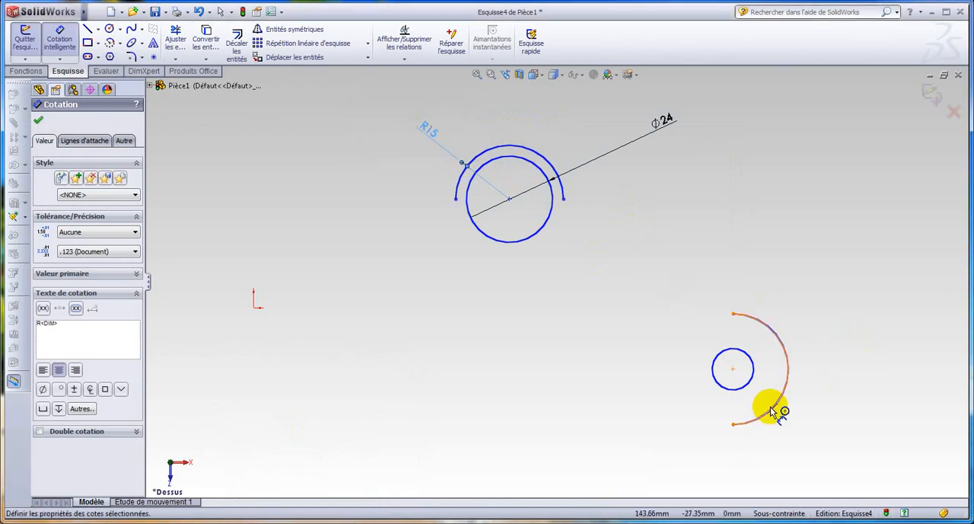
Dimension the lower circle with a diameter of 15 mm
{"action": "left_click", "coordinate": [751, 371]}
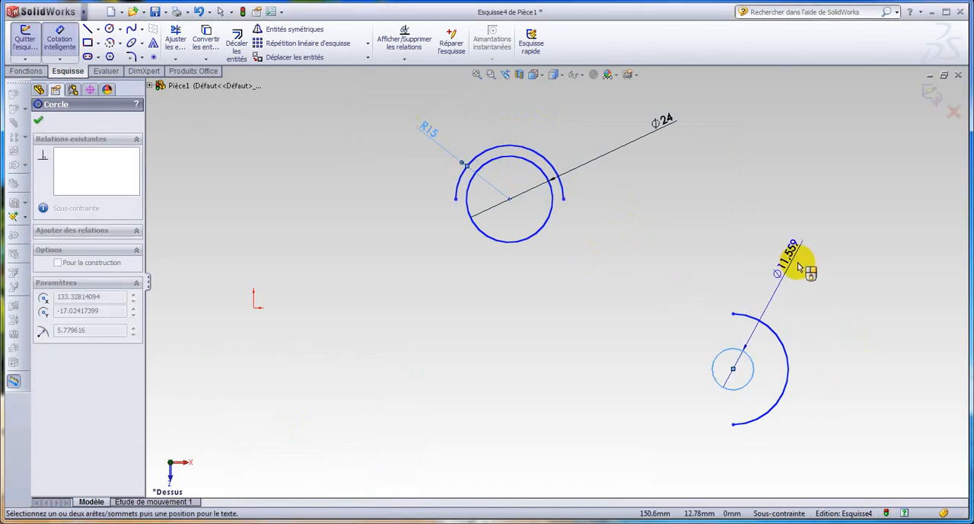
{"action": "left_click", "coordinate": [798, 265]}
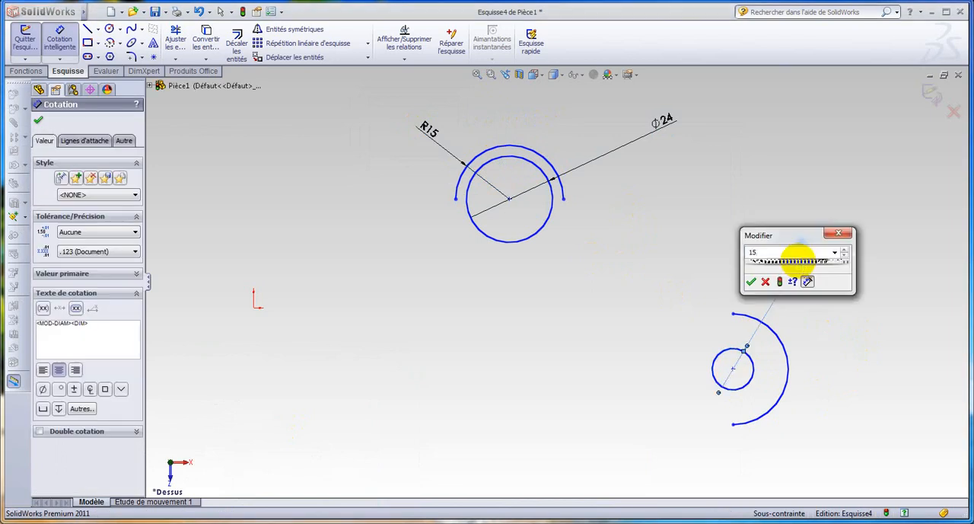
{"action": "type", "text": "15"}
{"action": "key", "text": "Return"}
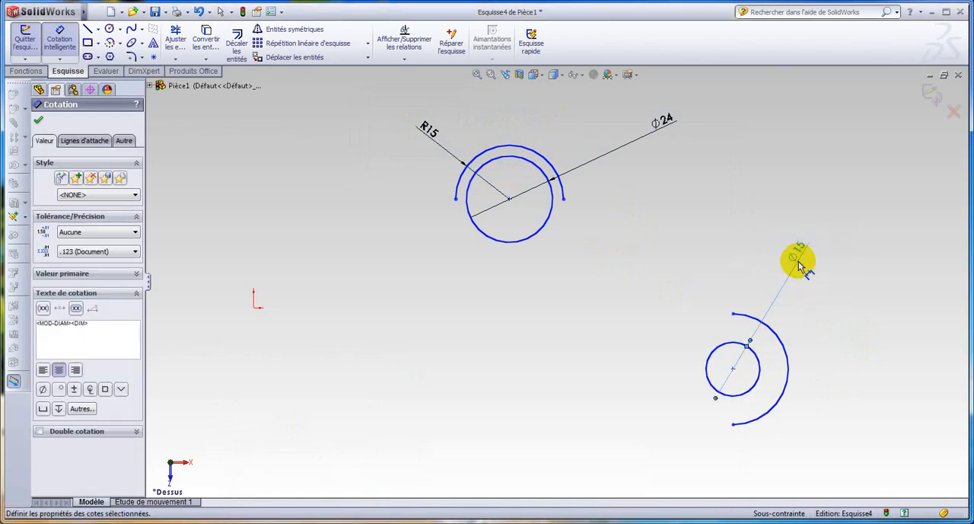
Dimension the arc around the lower circle with a radius of 9 mm
{"action": "left_click", "coordinate": [788, 392]}
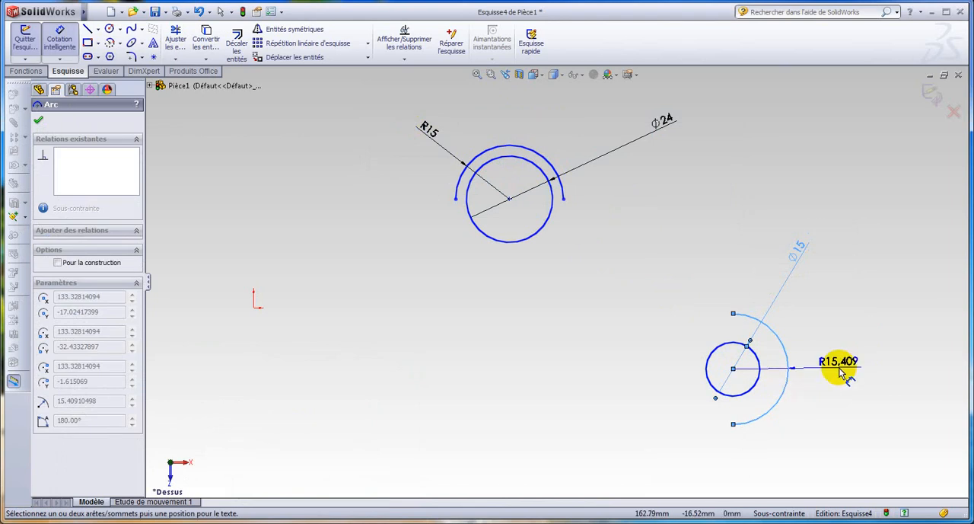
{"action": "left_click", "coordinate": [841, 371]}
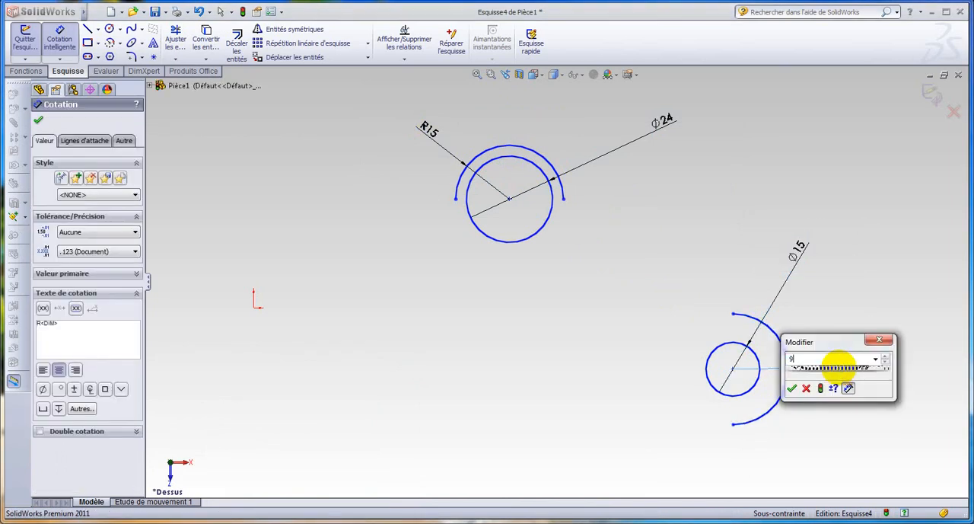
{"action": "type", "text": "9"}
{"action": "key", "text": "Return"}
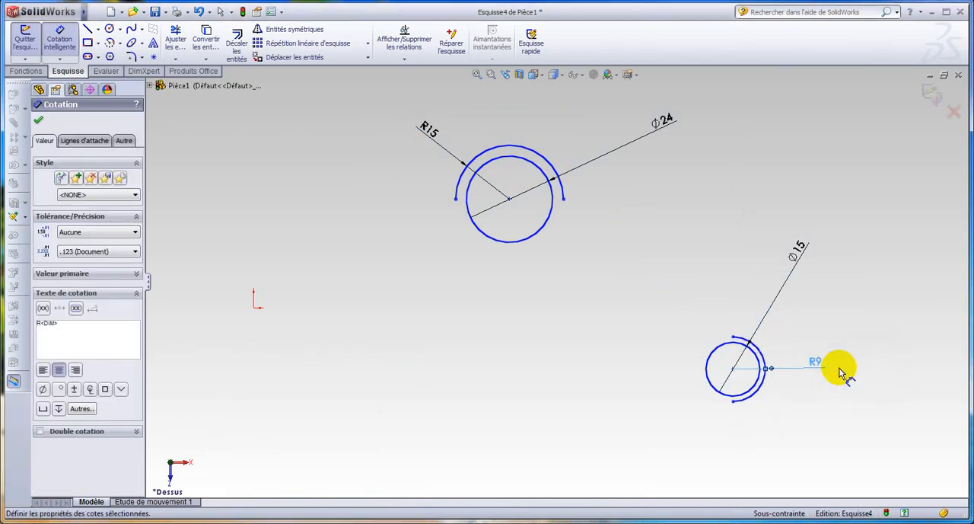
Set the vertical distance between the centres of the two circles to 51 mm
{"action": "left_click", "coordinate": [734, 371]}
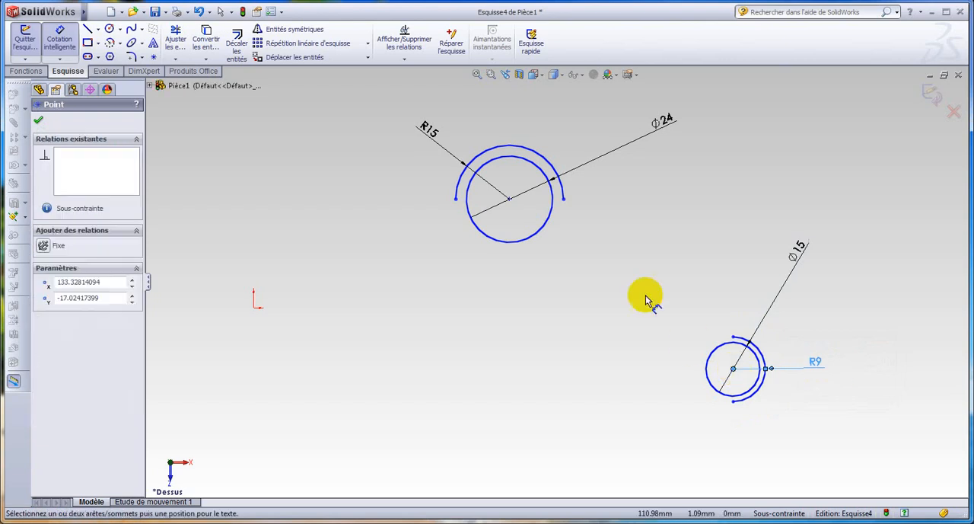
{"action": "left_click", "coordinate": [510, 200]}
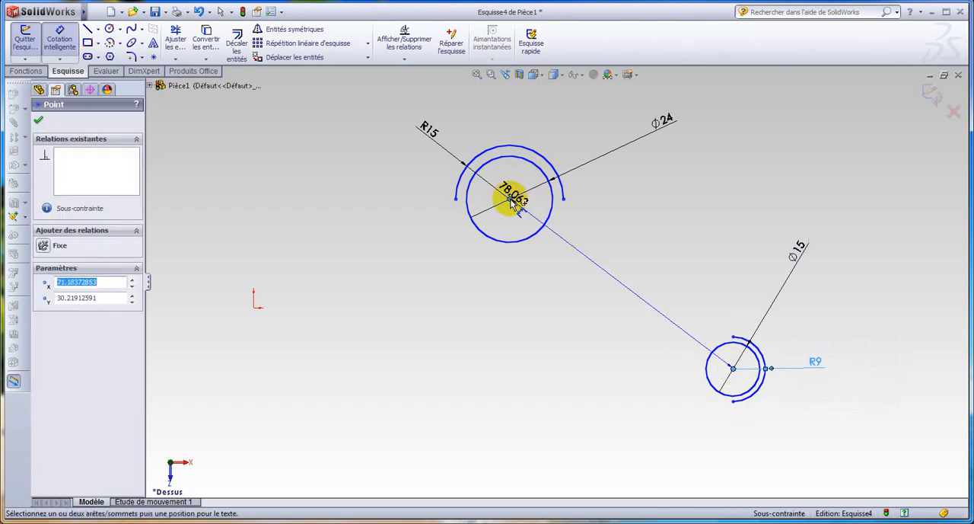
{"action": "left_click", "coordinate": [316, 312]}
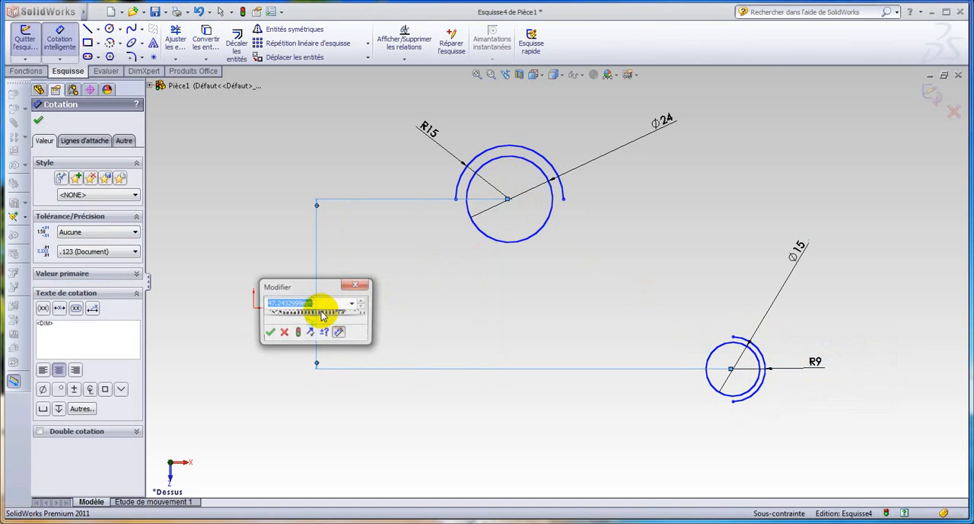
{"action": "type", "text": "51"}
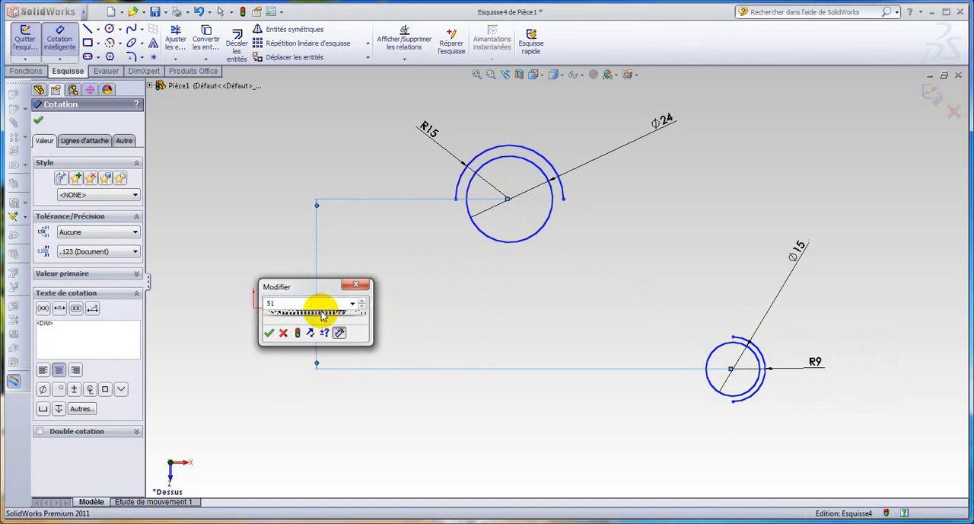
{"action": "key", "text": "Return"}
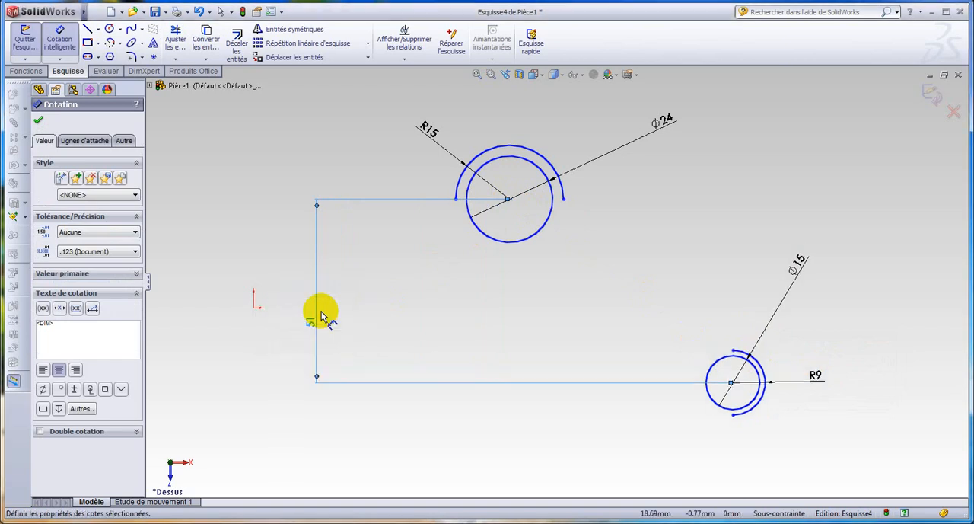
Set the horizontal distance between the centres of the two circles to 85 mm and finish dimensioning
{"action": "left_click", "coordinate": [509, 199]}
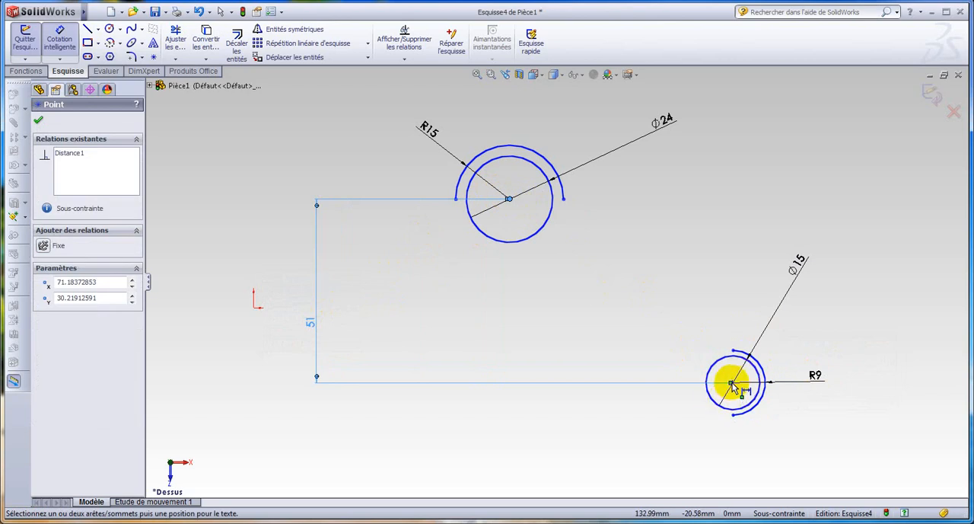
{"action": "left_click", "coordinate": [733, 383]}
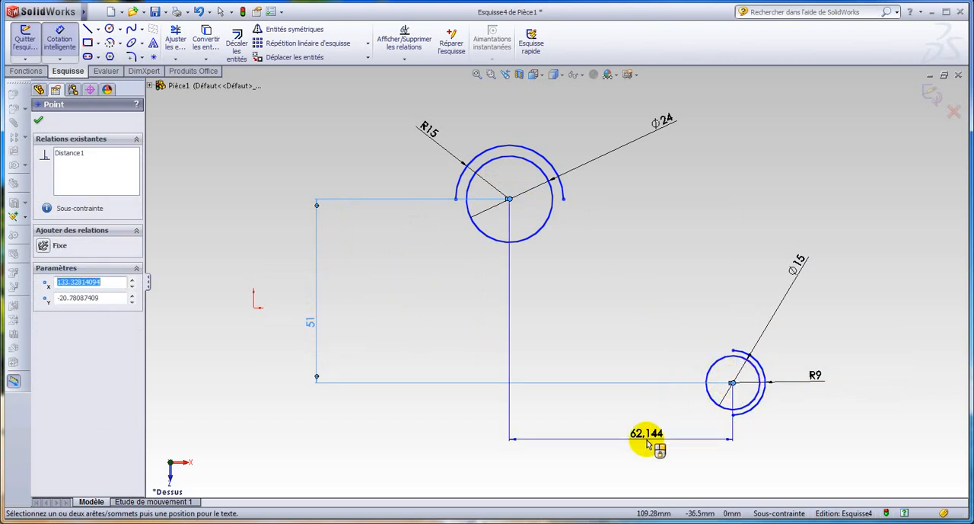
{"action": "left_click", "coordinate": [646, 438]}
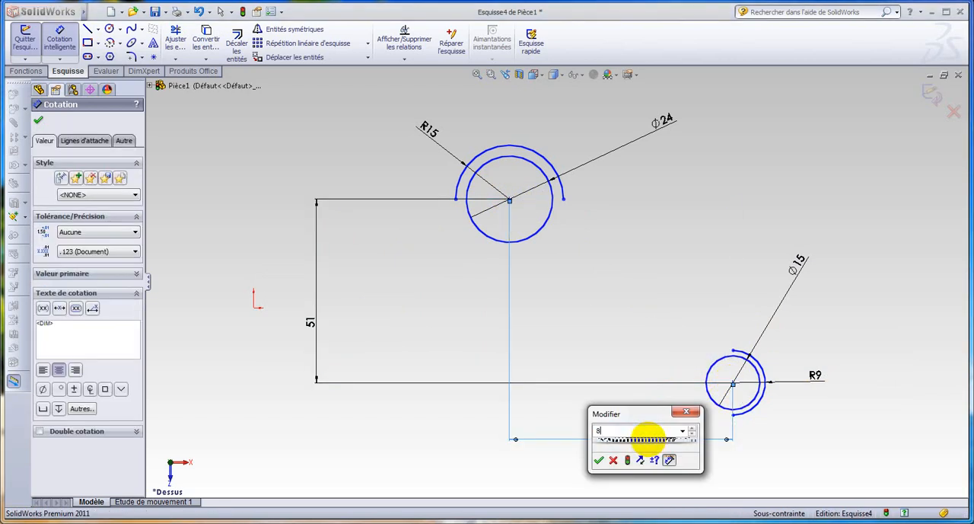
{"action": "type", "text": "85"}
{"action": "key", "text": "Return"}
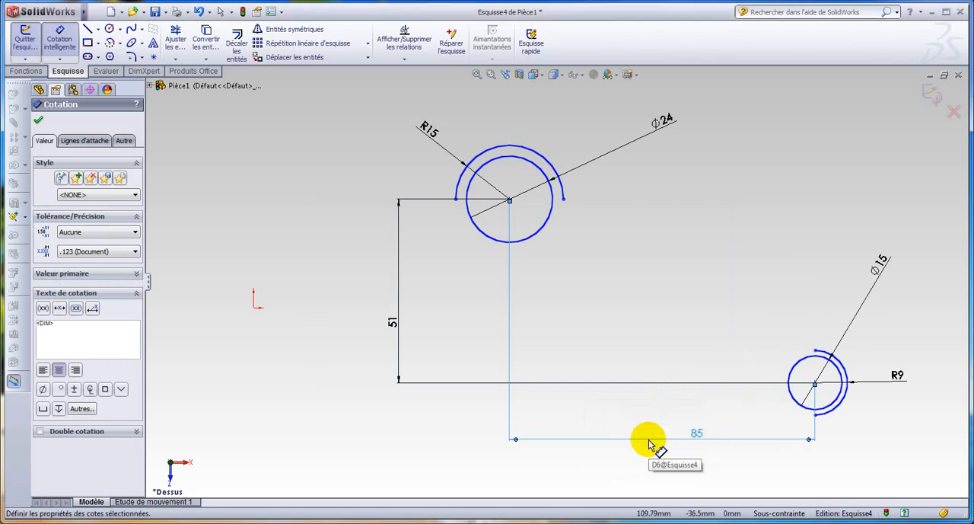
{"action": "scroll", "coordinate": [792, 110], "scroll_direction": "down", "scroll_amount": 3}
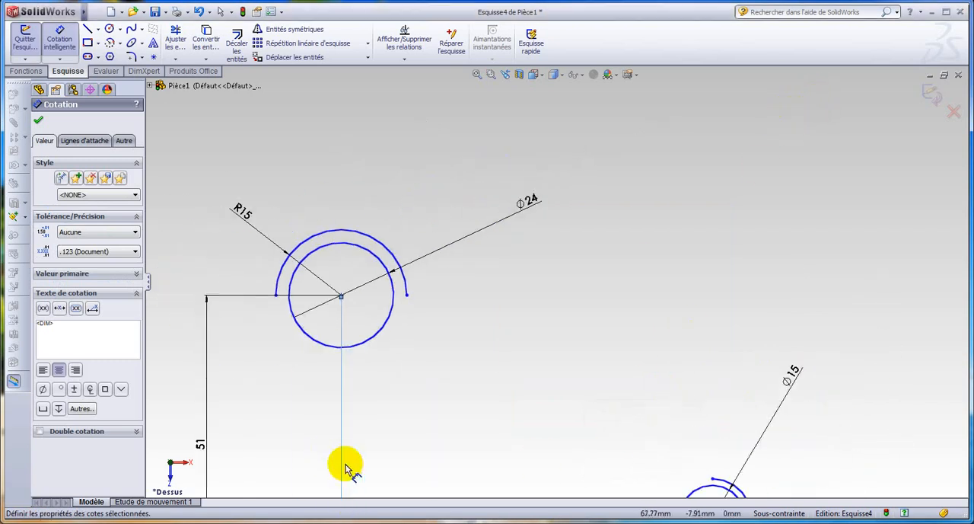
{"action": "scroll", "coordinate": [644, 224], "scroll_direction": "up", "scroll_amount": 2}
{"action": "scroll", "coordinate": [646, 227], "scroll_direction": "up", "scroll_amount": 1}
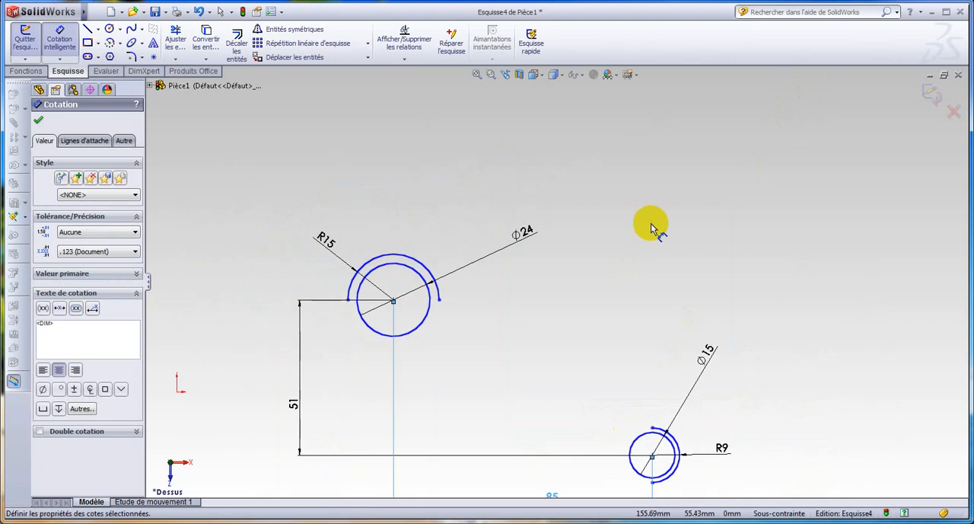
{"action": "scroll", "coordinate": [638, 276], "scroll_direction": "up", "scroll_amount": 1}
{"action": "scroll", "coordinate": [437, 426], "scroll_direction": "down", "scroll_amount": 2}
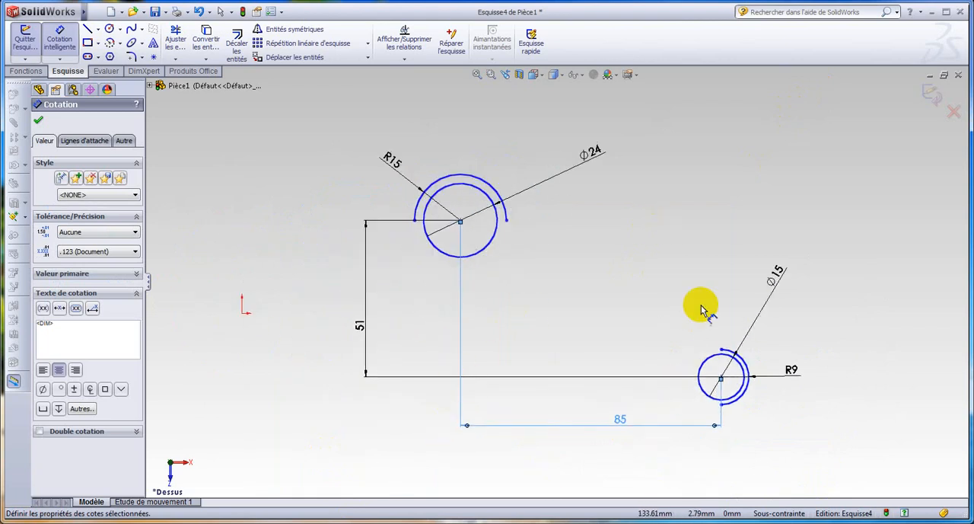
{"action": "scroll", "coordinate": [632, 294], "scroll_direction": "down", "scroll_amount": 1}
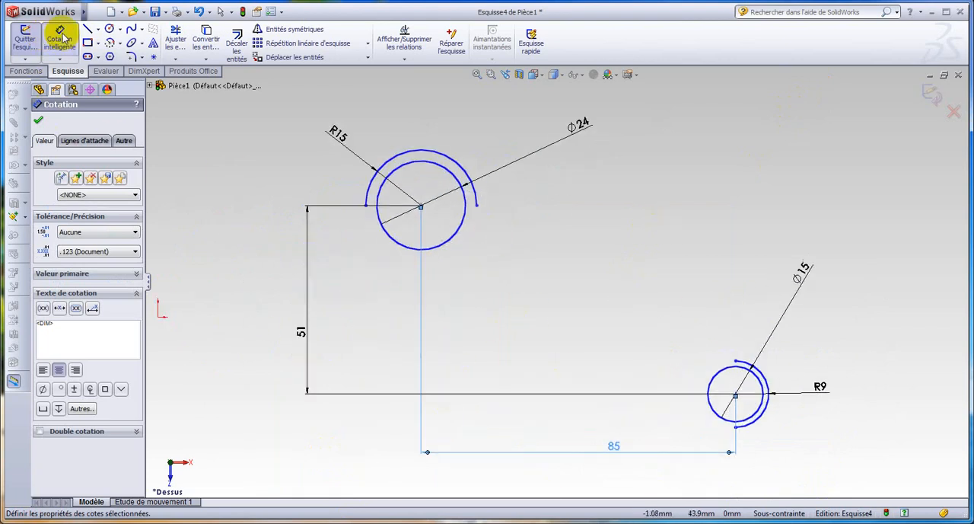
{"action": "left_click", "coordinate": [39, 90]}
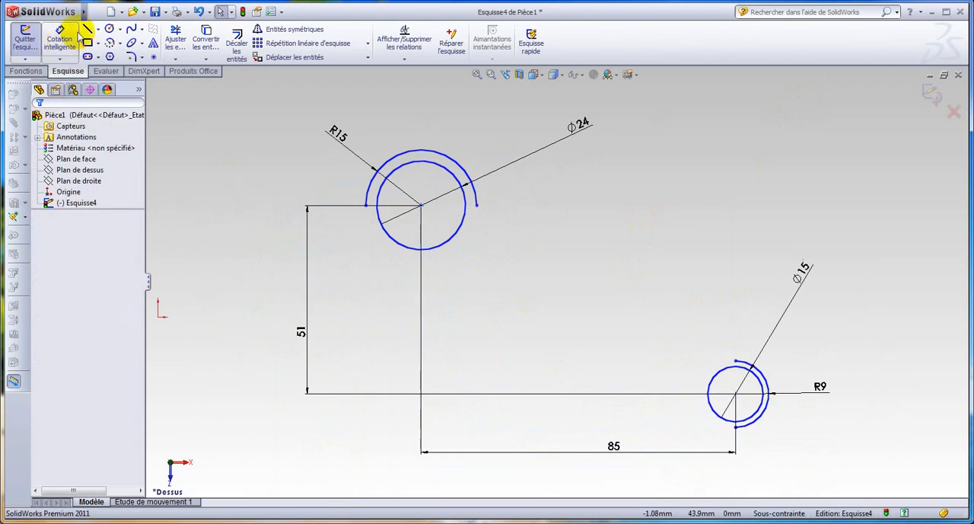
Draw the inner edges from the R15 arc's inner end: a 42 mm vertical line and a 70 mm horizontal line to the R9 arc's upper end
{"action": "left_click", "coordinate": [87, 29]}
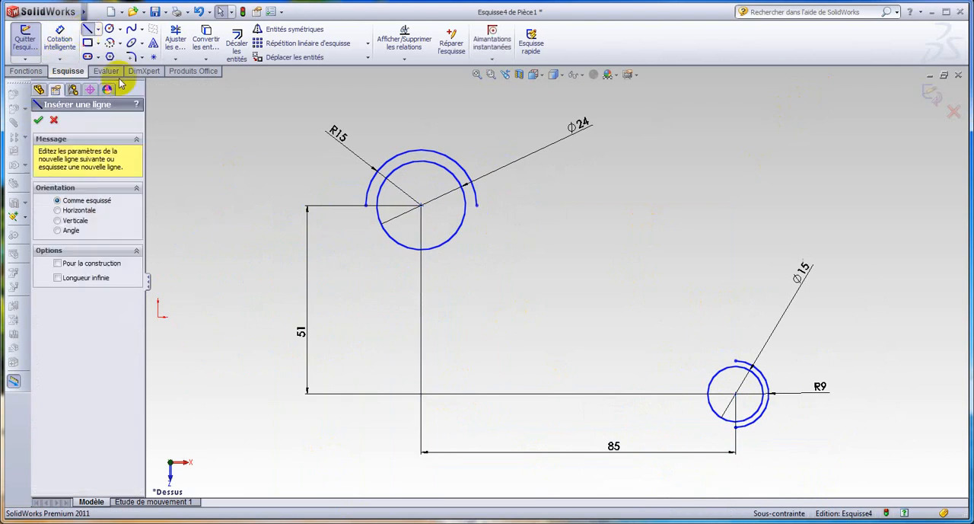
{"action": "left_click", "coordinate": [477, 205]}
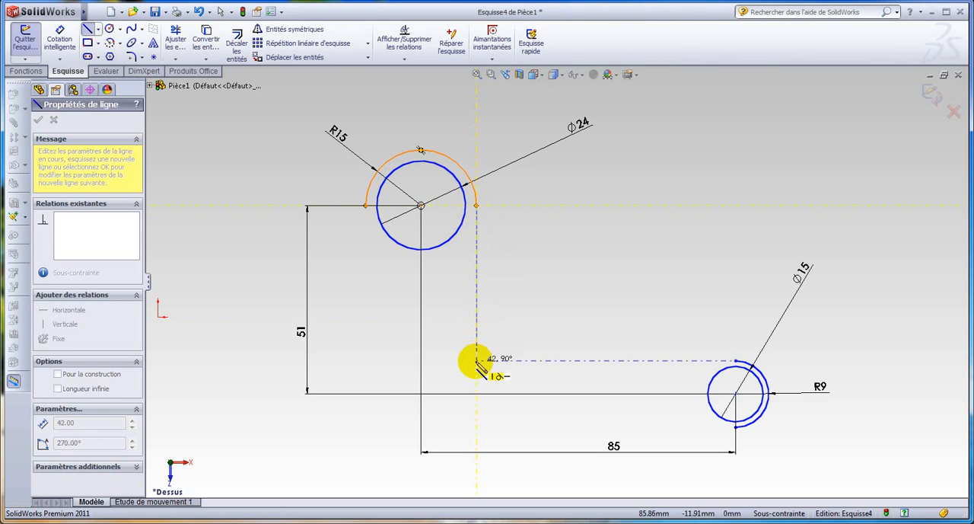
{"action": "left_click", "coordinate": [476, 360]}
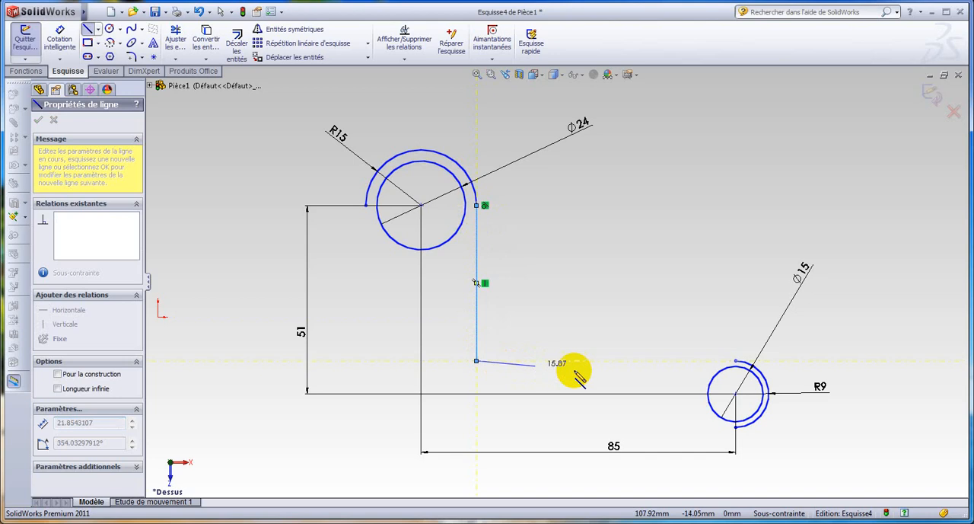
{"action": "left_click", "coordinate": [735, 360]}
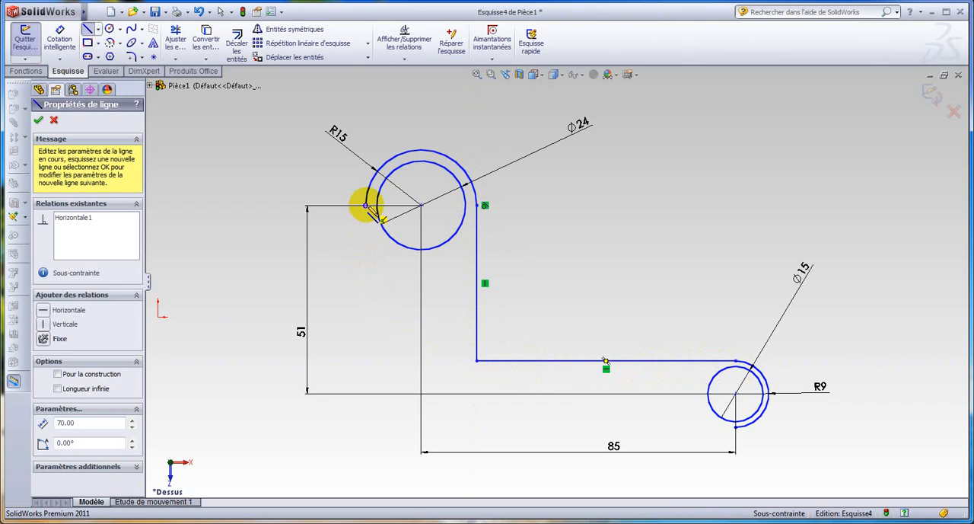
Draw the outer edges with a vertical line down from the R15 arc's free end and a 100 mm horizontal line to the R9 arc's lower end
{"action": "left_click", "coordinate": [366, 205]}
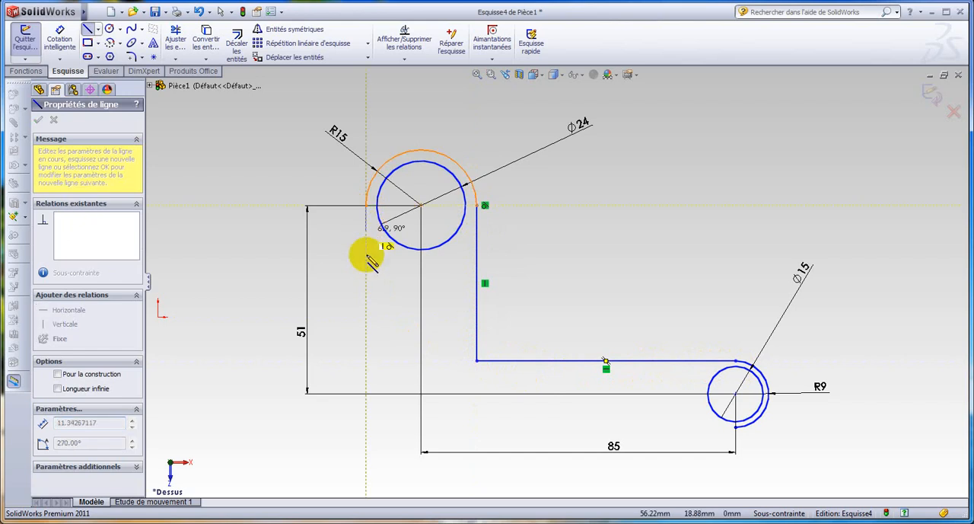
{"action": "left_click", "coordinate": [366, 426]}
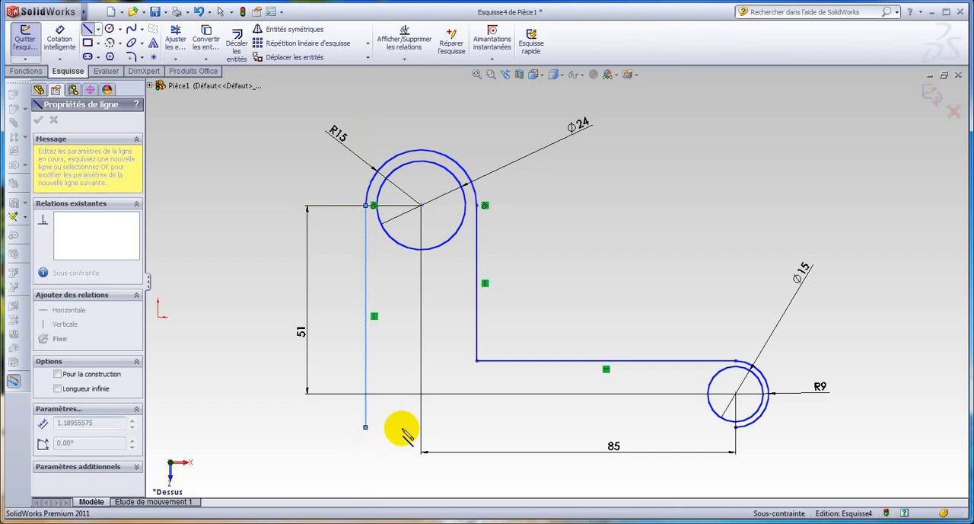
{"action": "left_click", "coordinate": [736, 428]}
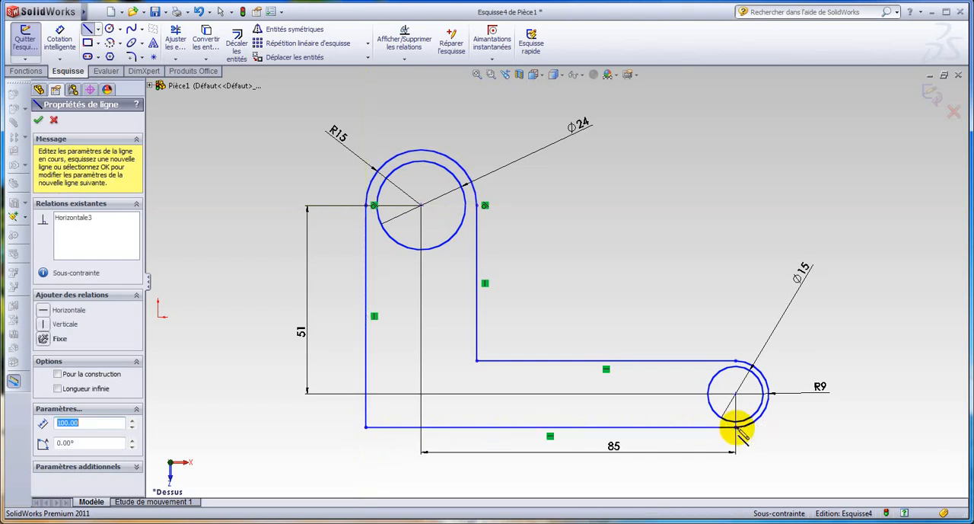
{"action": "left_click", "coordinate": [39, 122]}
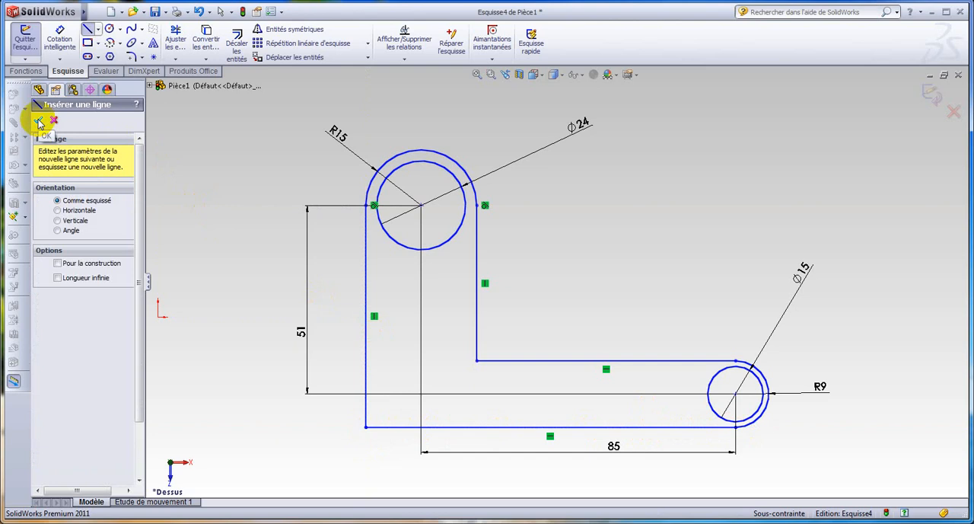
{"action": "left_click", "coordinate": [42, 123]}
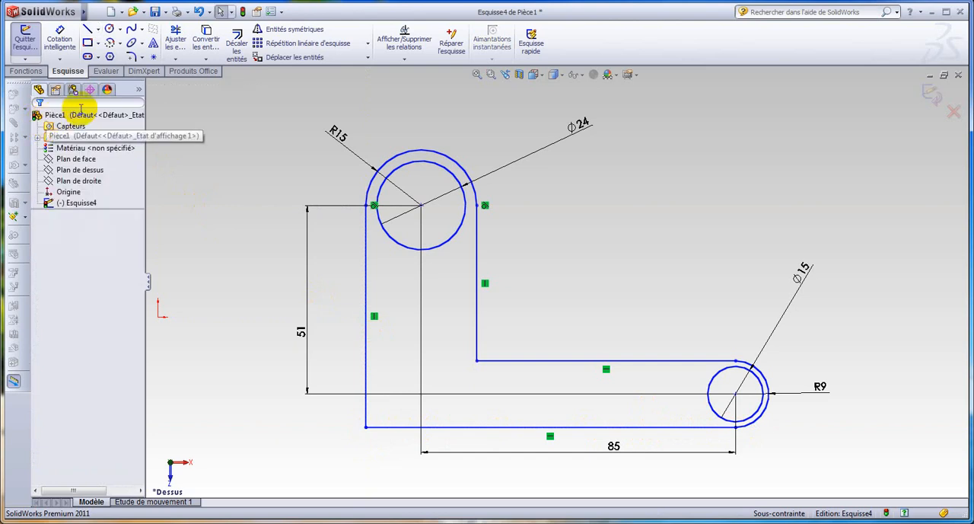
Round the inner corner of the L-shaped profile with a 20 mm sketch fillet, checking the radius in the reference drawing
{"action": "left_click", "coordinate": [143, 59]}
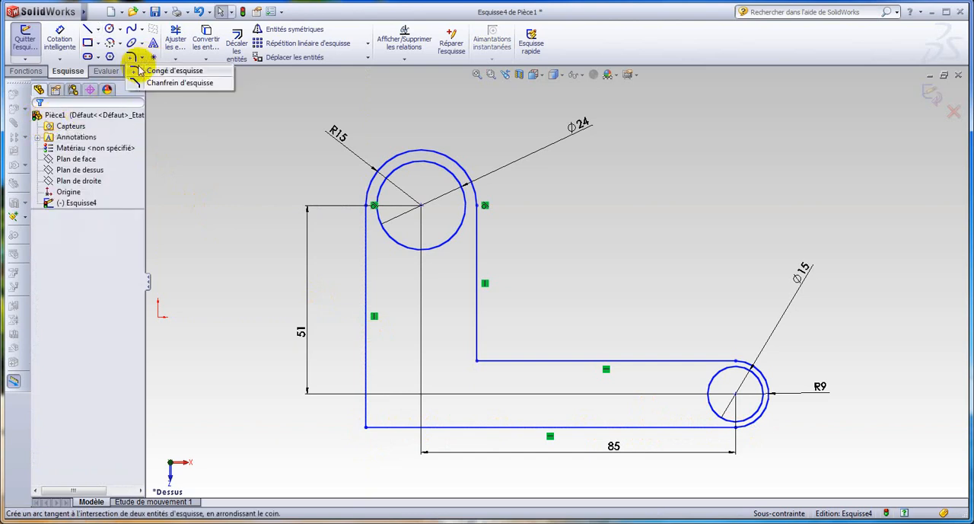
{"action": "left_click", "coordinate": [135, 74]}
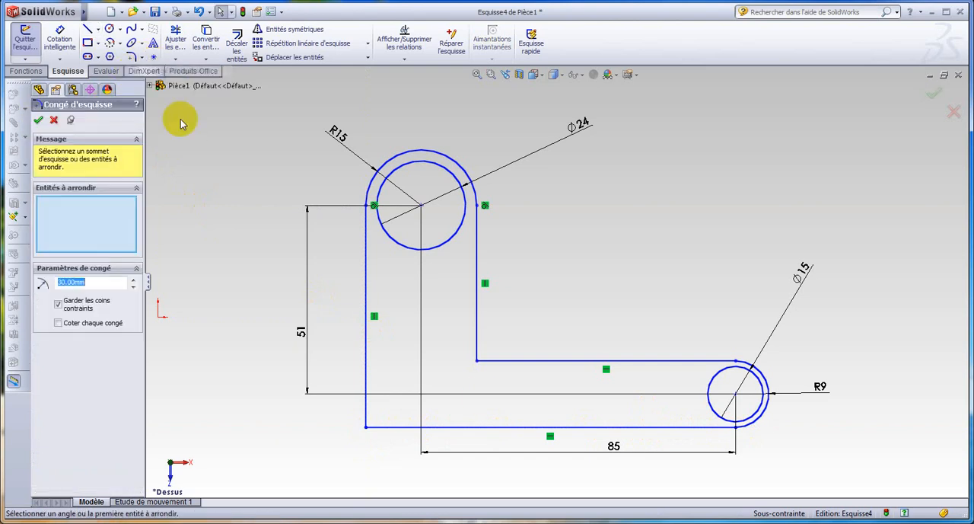
{"action": "left_click", "coordinate": [477, 363]}
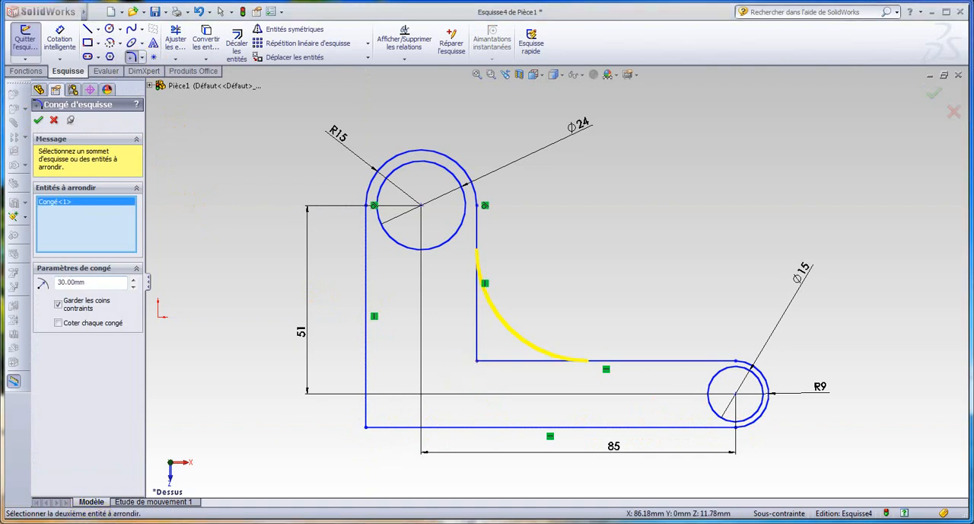
{"action": "key", "text": "alt+Tab"}
{"action": "key", "text": "alt+Tab"}
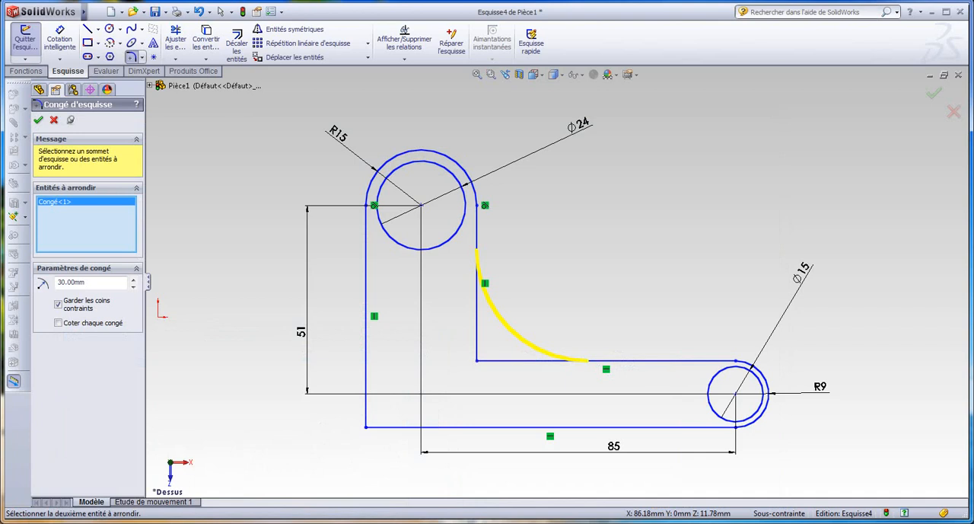
{"action": "left_click", "coordinate": [77, 282]}
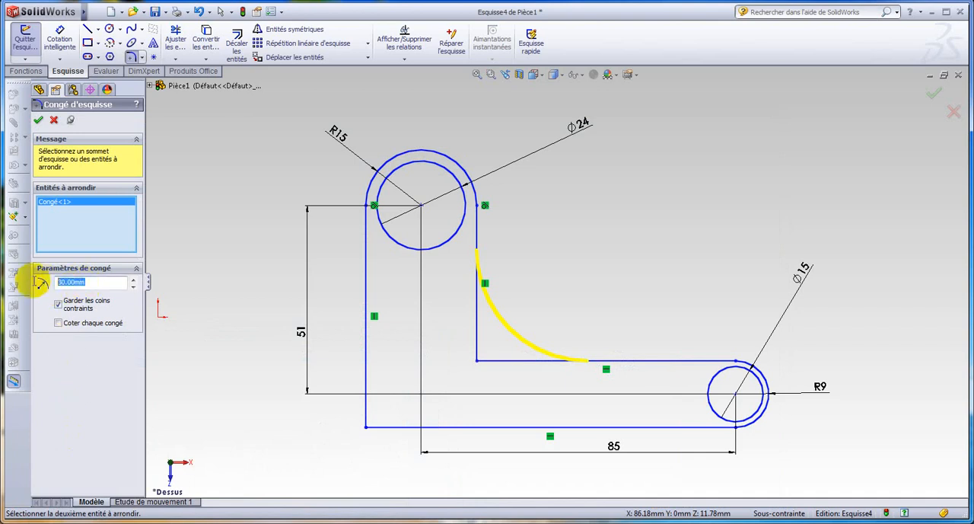
{"action": "type", "text": "20"}
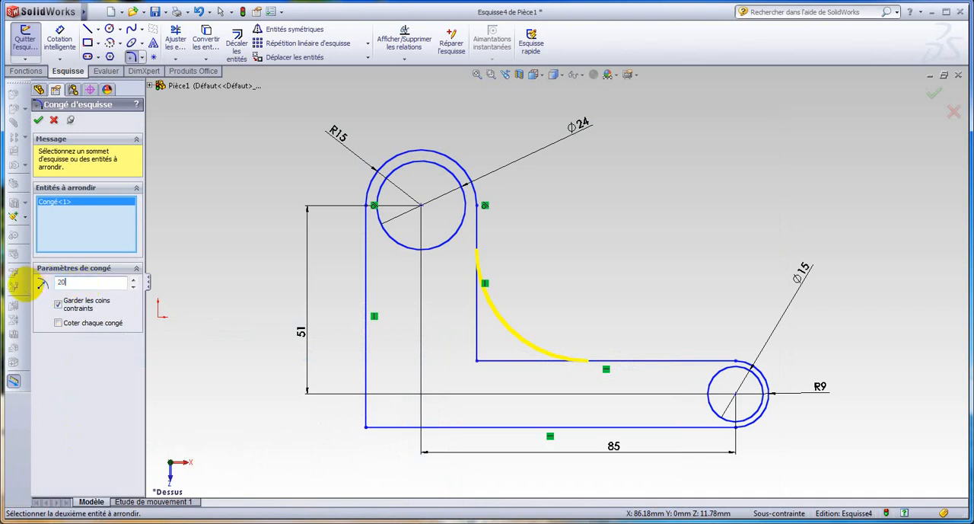
{"action": "left_click", "coordinate": [39, 120]}
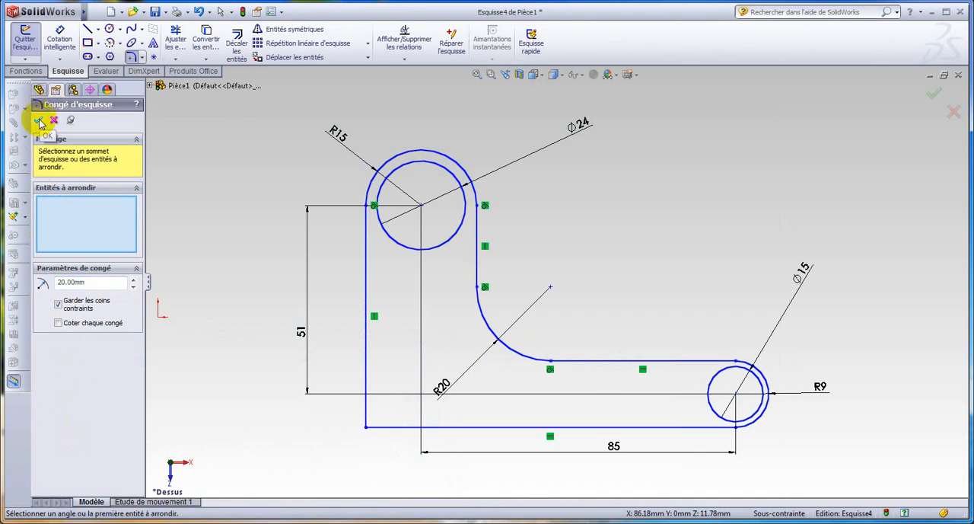
Round the outer corner of the L-shaped profile with a 30 mm sketch fillet and finish the fillet command
{"action": "left_click", "coordinate": [367, 429]}
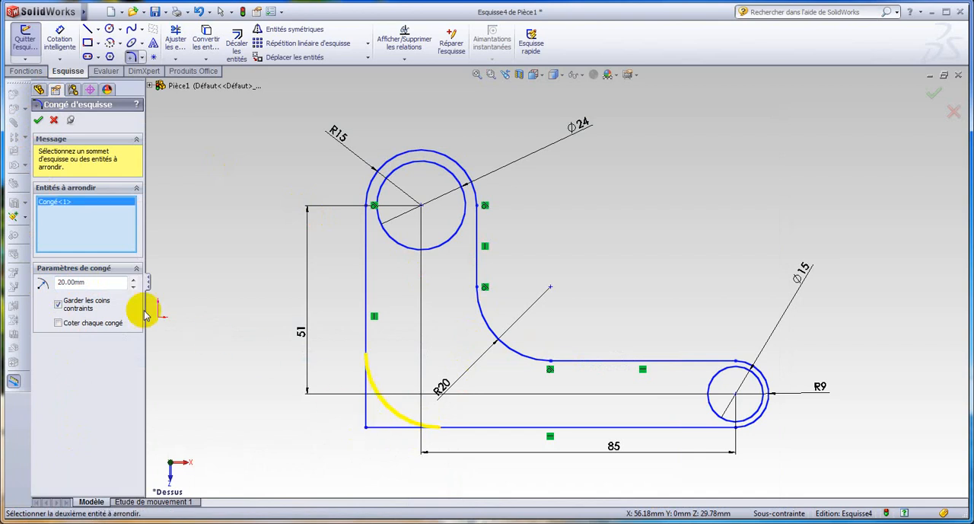
{"action": "left_click_drag", "start_coordinate": [114, 282], "coordinate": [42, 283]}
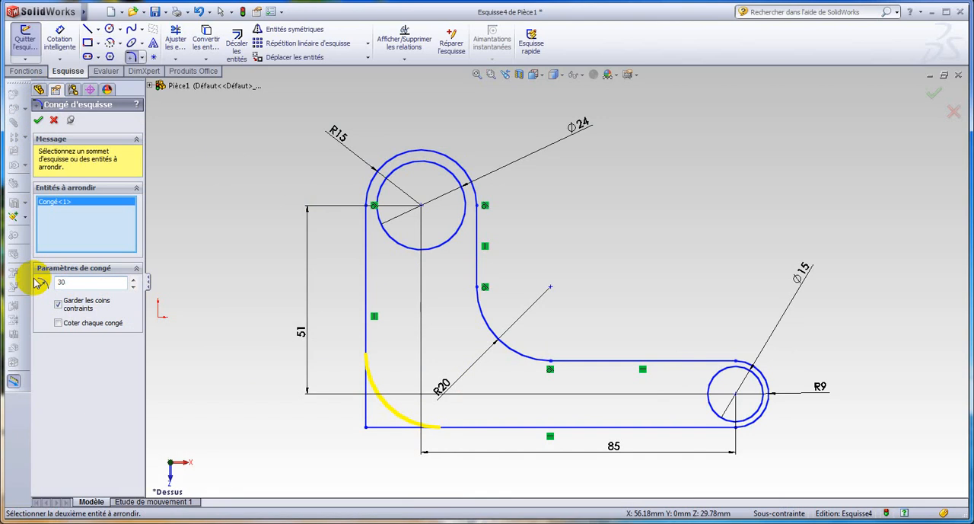
{"action": "left_click", "coordinate": [40, 122]}
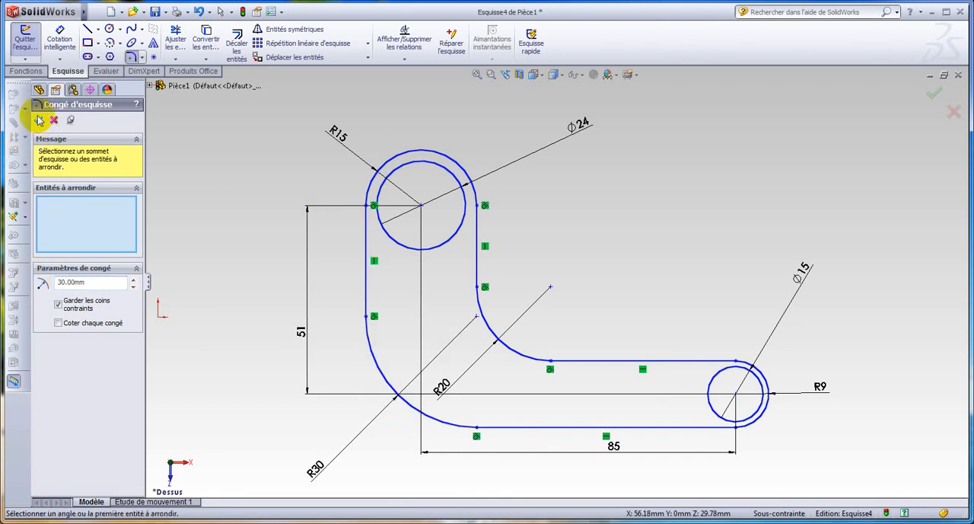
{"action": "left_click", "coordinate": [40, 122]}
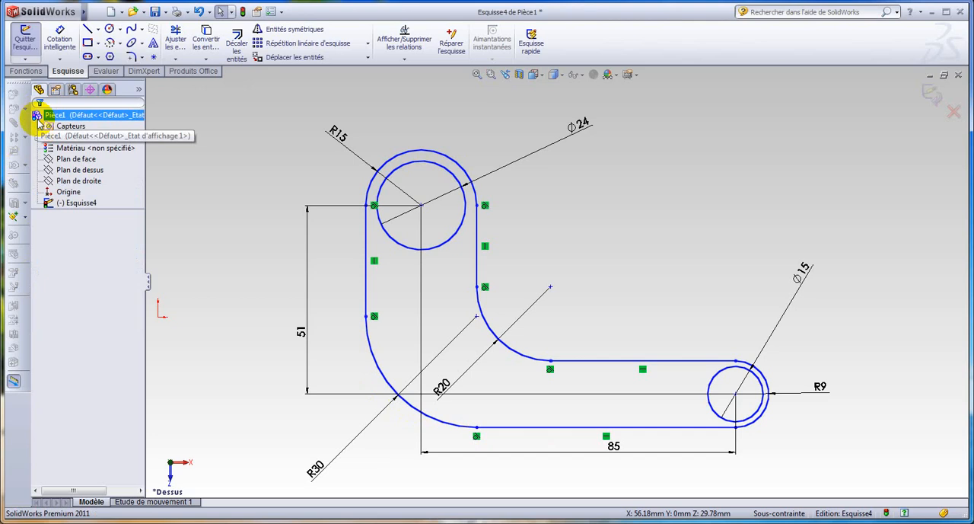
Extrude the lever profile as a blind boss 5 mm thick and fit the part in the view
{"action": "left_click", "coordinate": [27, 72]}
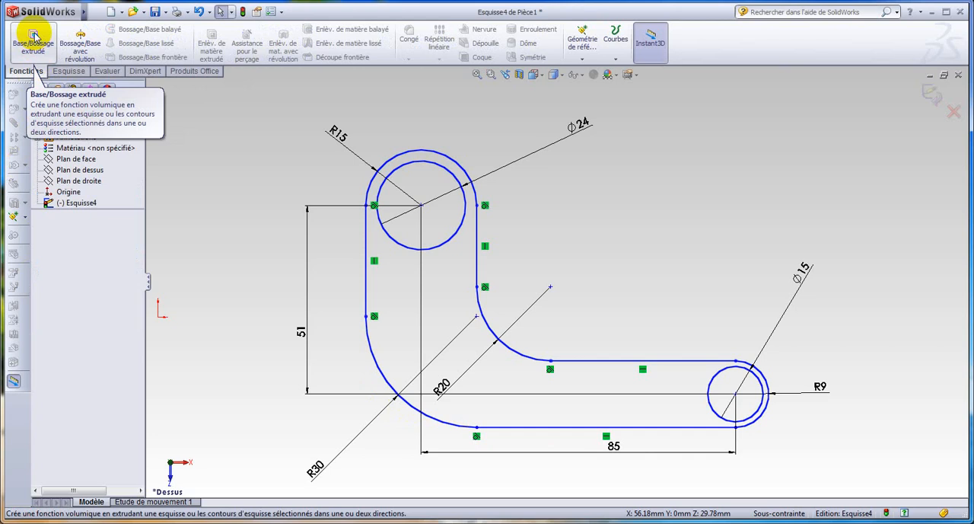
{"action": "left_click", "coordinate": [33, 37]}
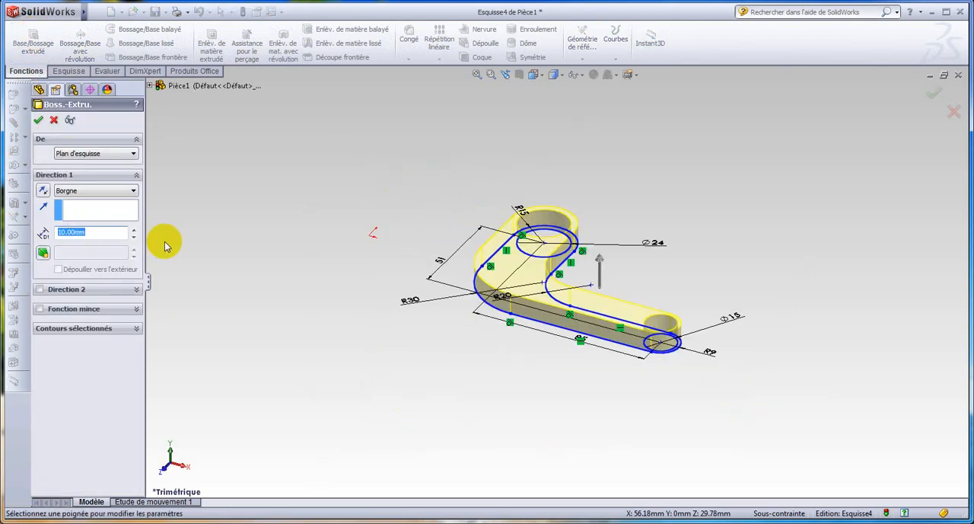
{"action": "type", "text": "5"}
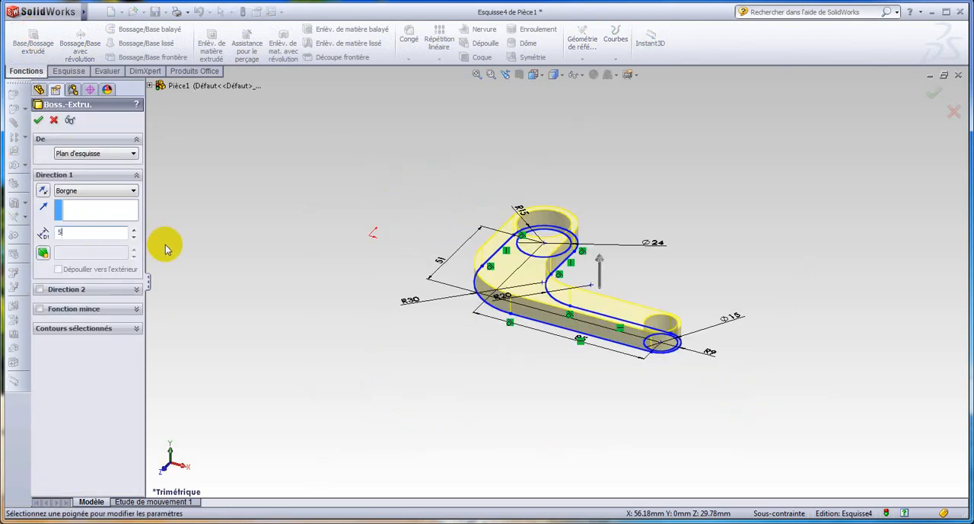
{"action": "left_click", "coordinate": [38, 119]}
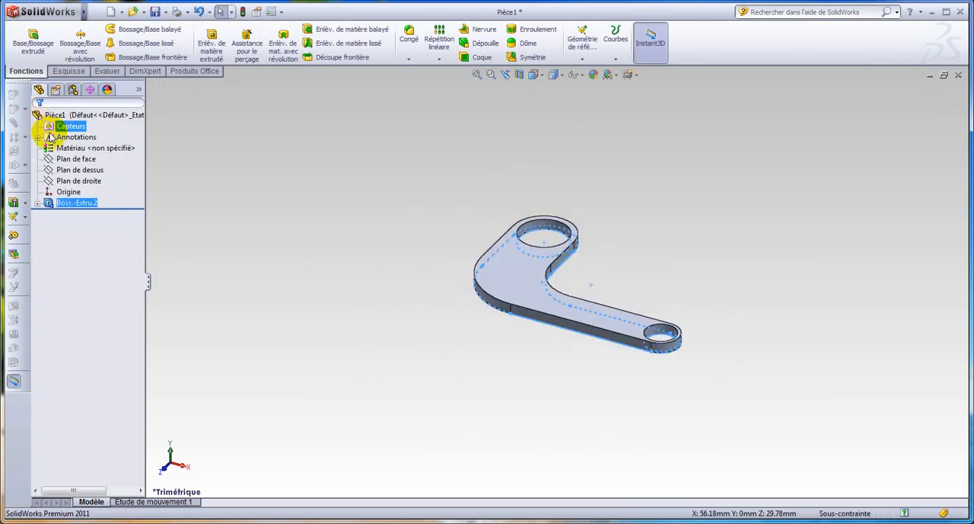
{"action": "key", "text": "f"}
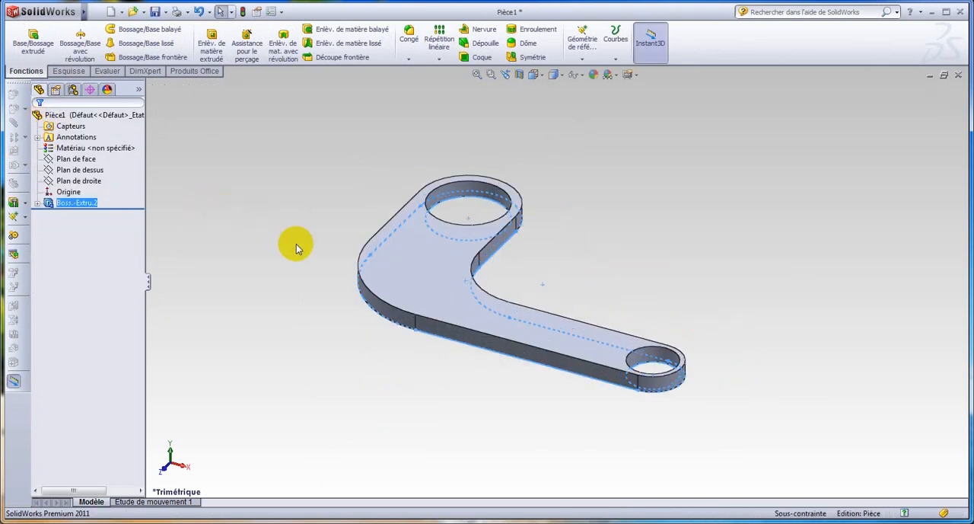
{"action": "left_click", "coordinate": [296, 244]}
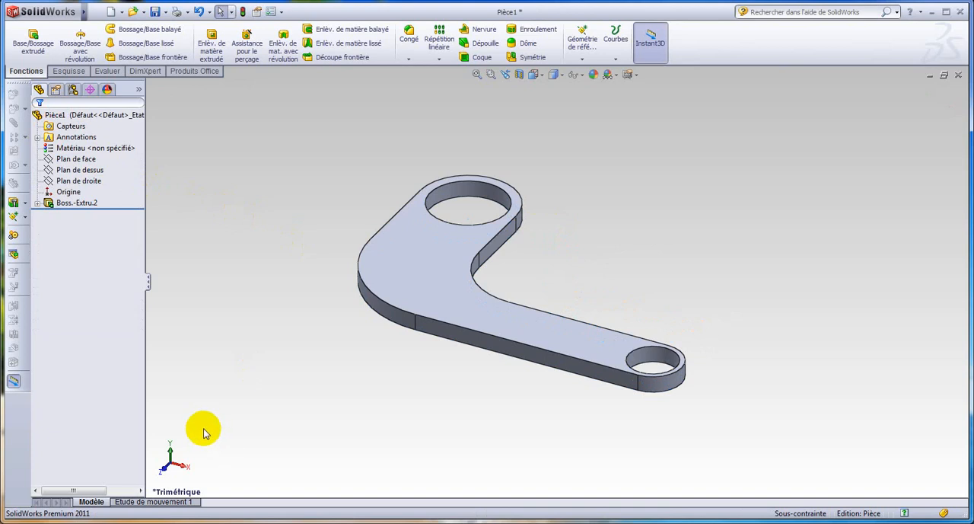